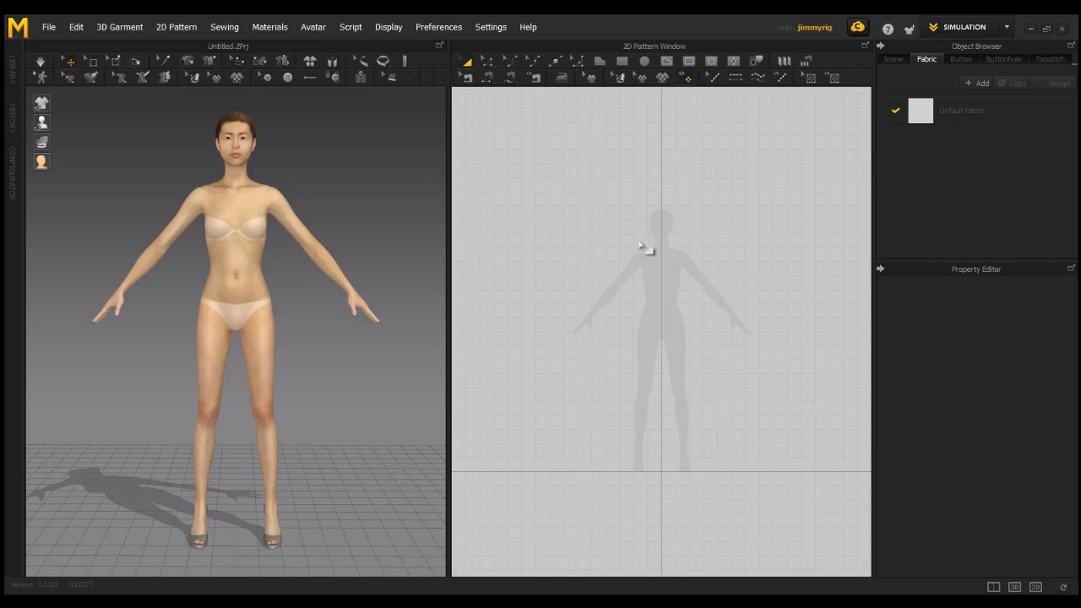
Draw a rectangle pattern about 155 mm wide and 464 mm tall over one half of the avatar silhouette's torso.
left_click(602, 406)
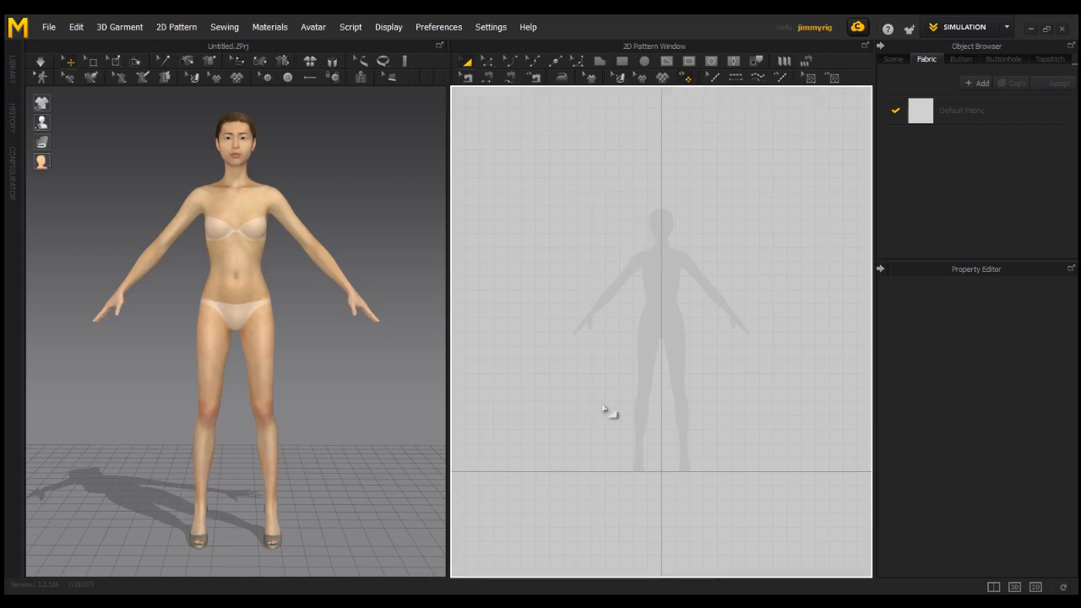
left_click(621, 60)
left_click_drag(640, 248, 663, 334)
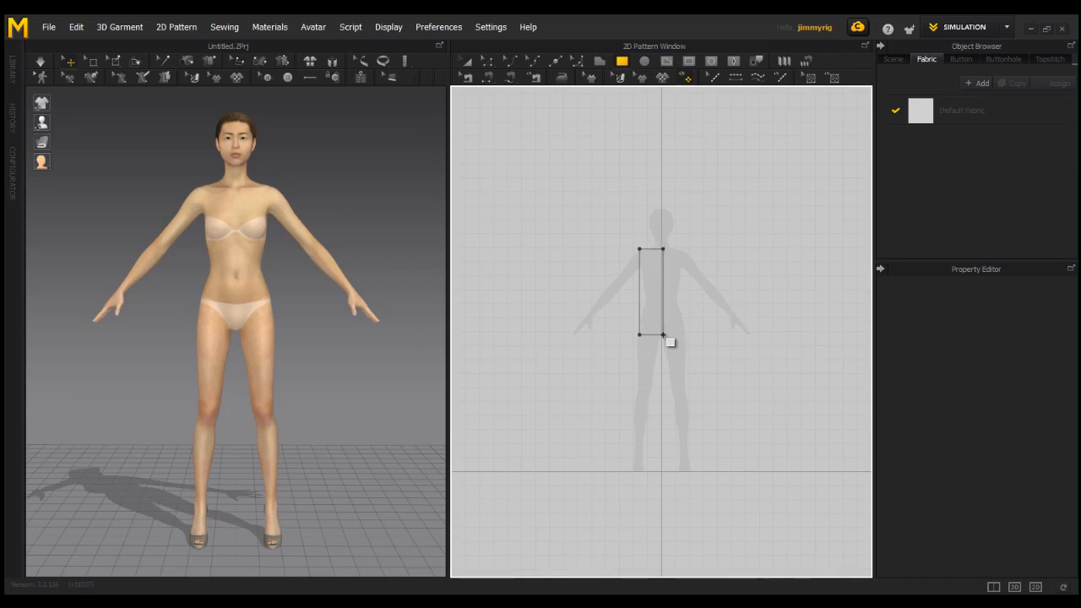
mouse_move(670, 341)
left_mouse_down()
mouse_move(652, 346)
mouse_move(669, 320)
left_mouse_up()
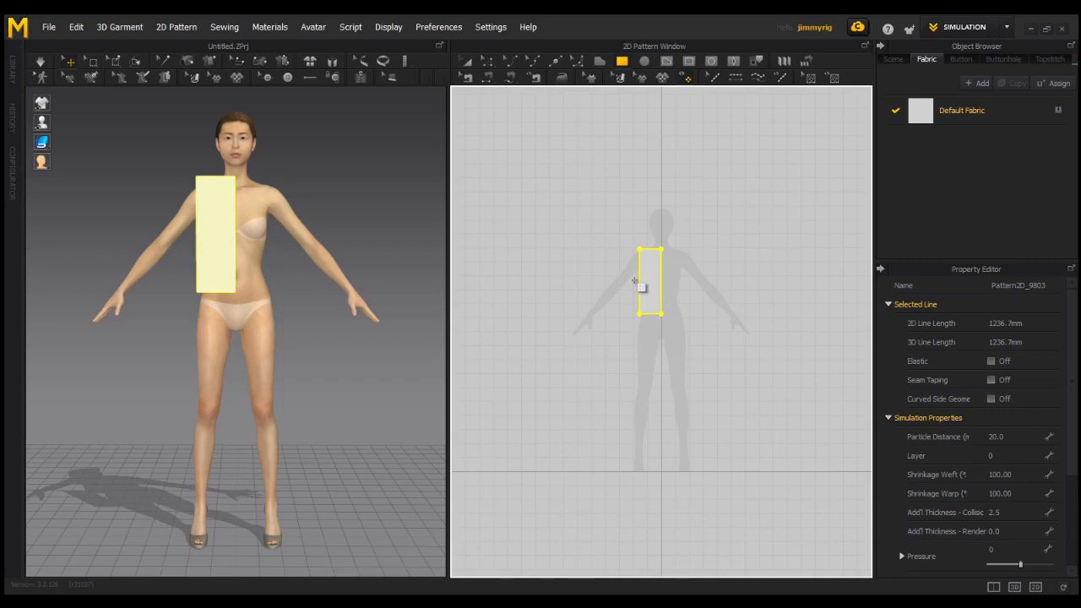
Paste a copy of the rectangle over the other half of the torso and link the two pieces as symmetric patterns.
left_click(466, 65)
key("ctrl+v")
left_click(682, 283)
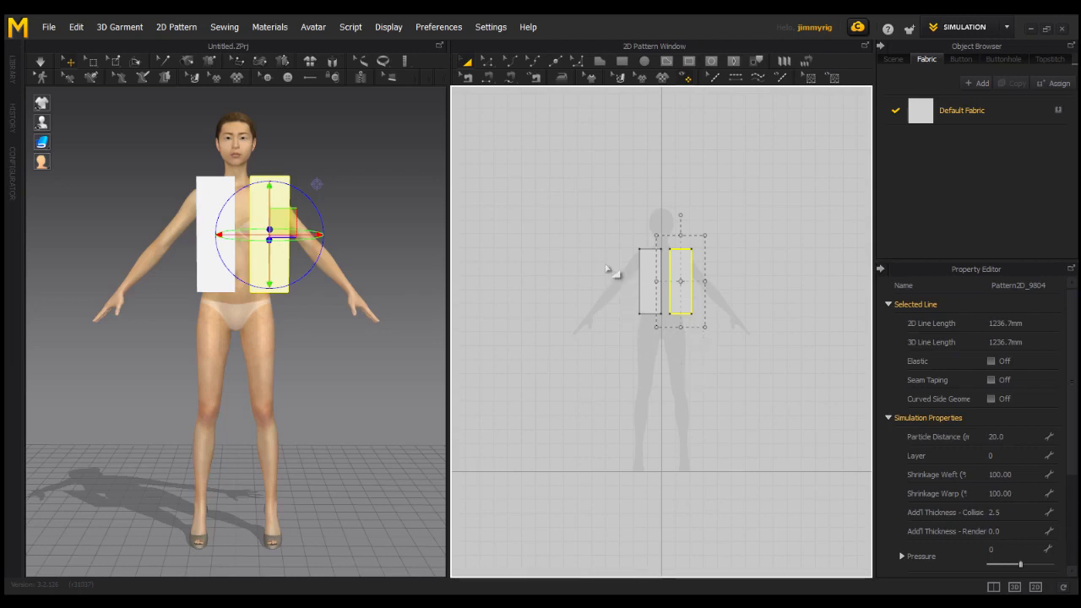
left_click_drag(620, 234, 716, 353)
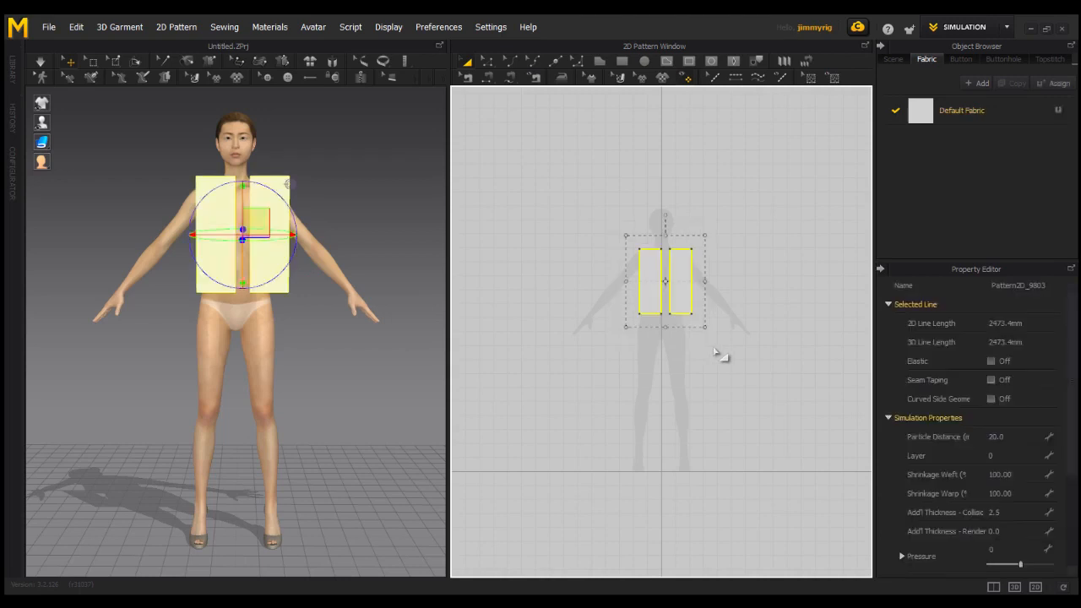
right_click(664, 345)
left_click(696, 280)
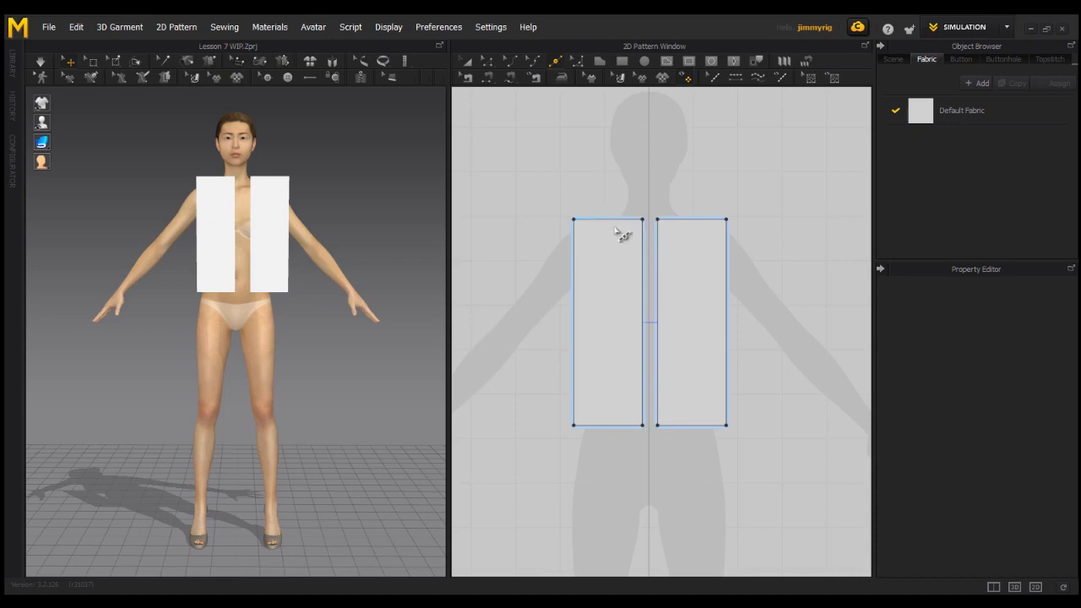
Split the rectangle's outer side edge into two lines, with Line 1 set to 215 mm from the top.
right_click(575, 278)
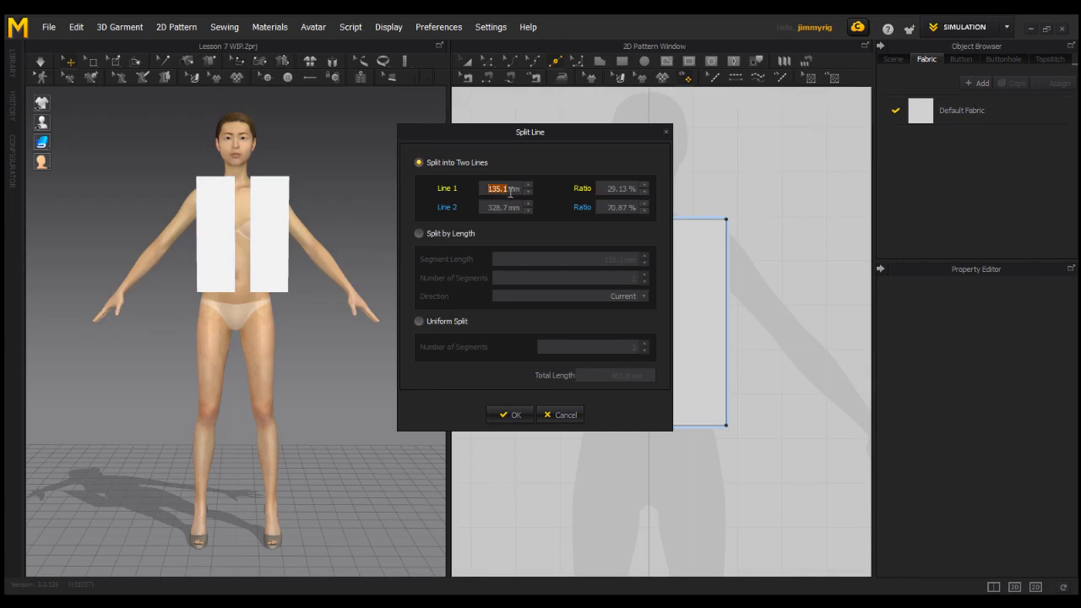
type("2")
left_click(517, 415)
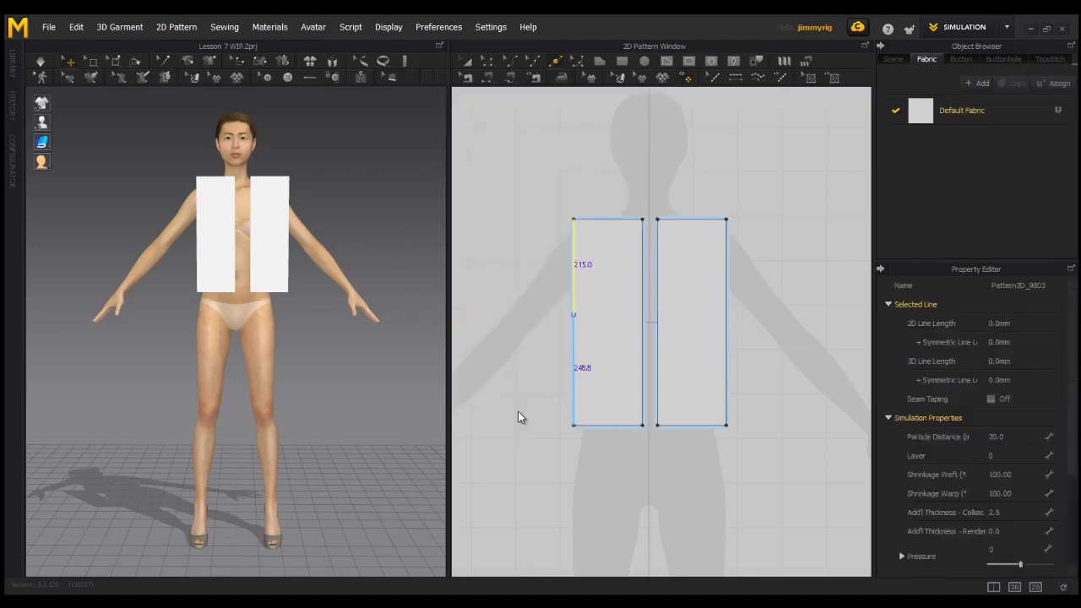
left_click(616, 320)
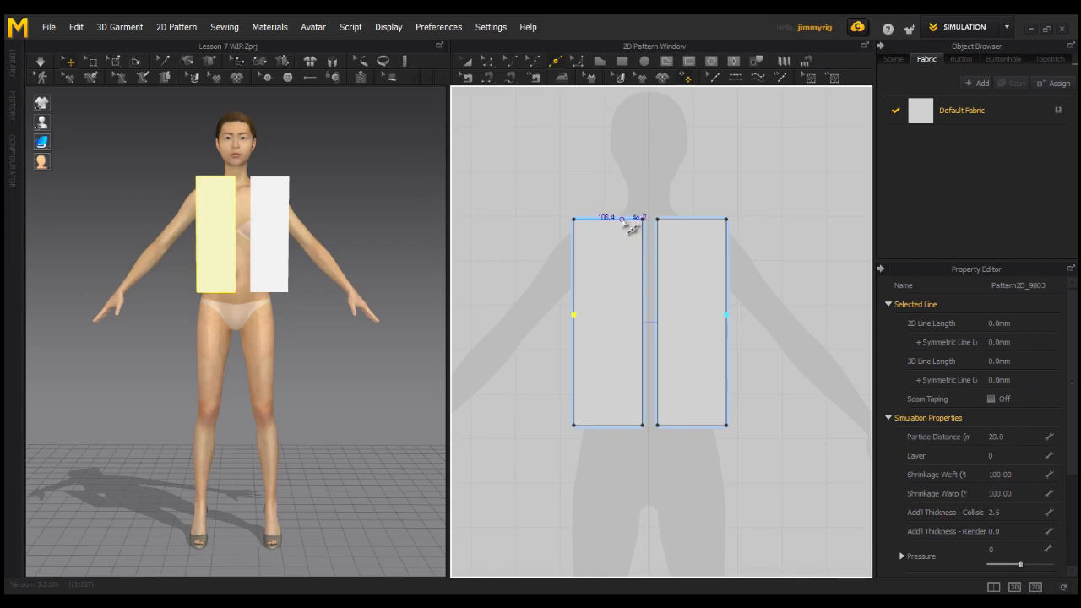
Add a point on the top edge about 46 mm from the inner corner, and lower that corner to form a V neckline.
left_click(623, 219)
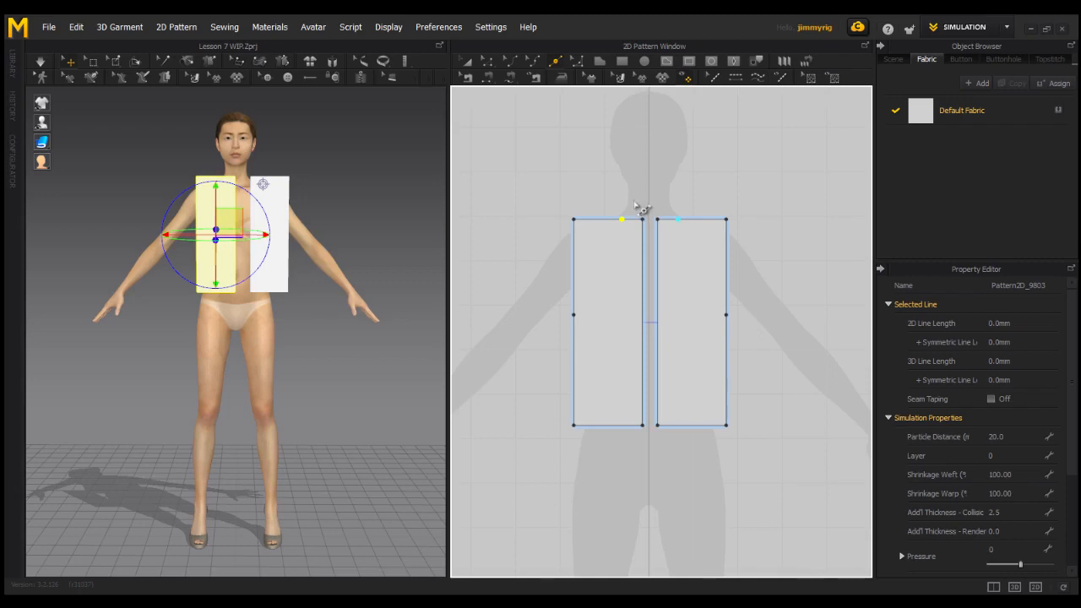
left_click(676, 219)
left_click(487, 61)
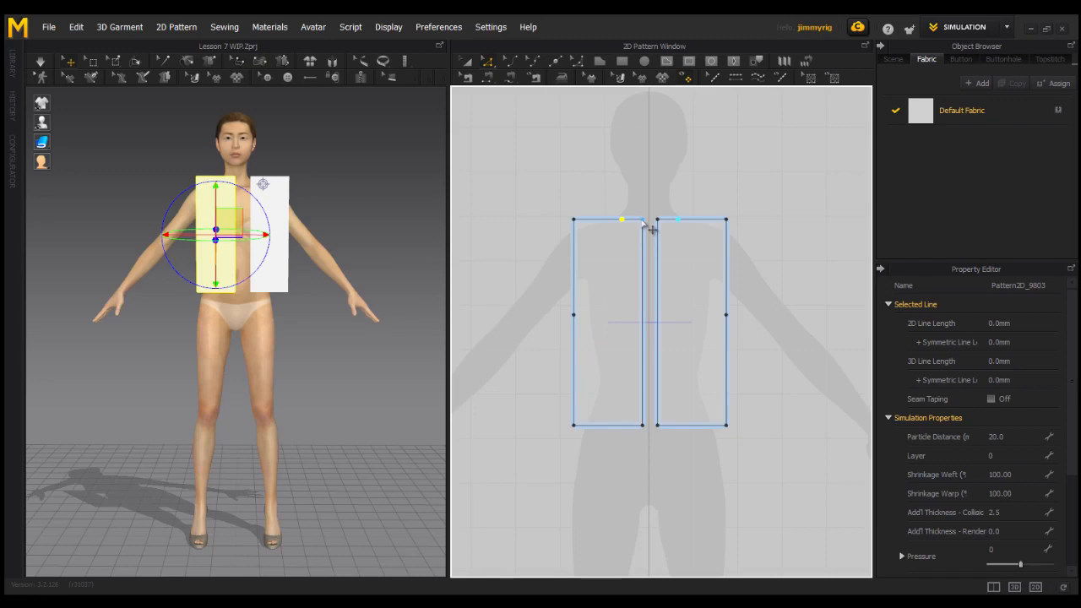
left_click_drag(652, 229, 656, 299)
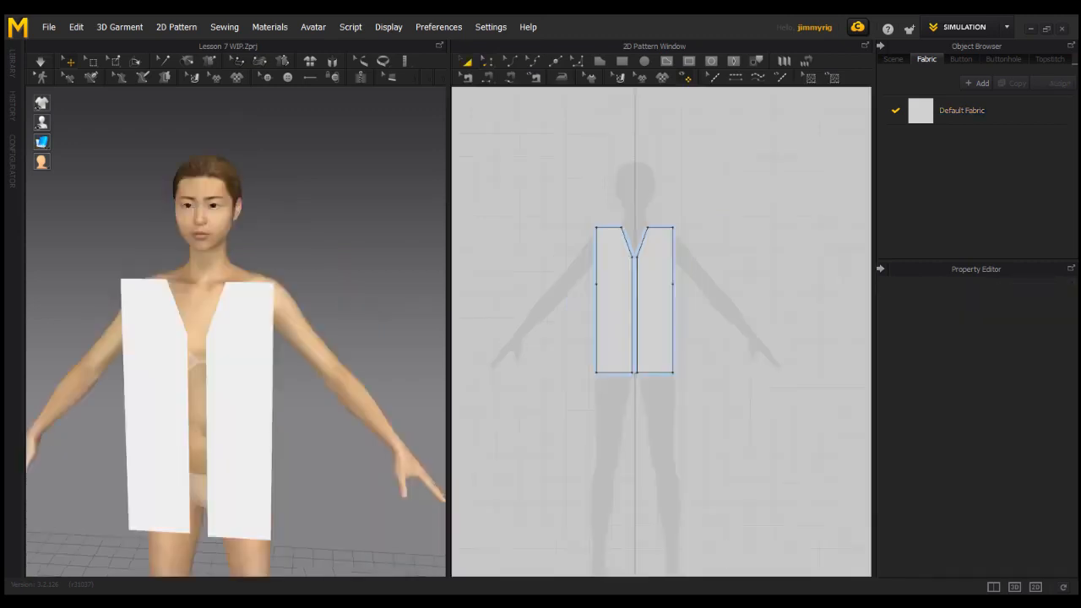
Copy both front pieces and paste the pair beside the silhouette, level with the originals, for the garment's back.
scroll(203, 435, "down", 3)
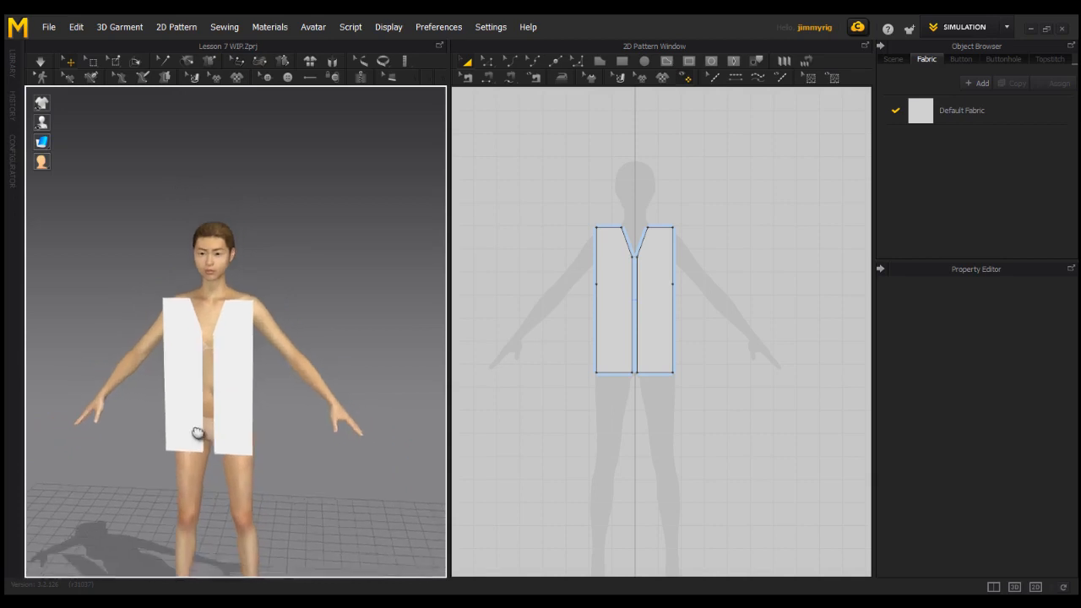
scroll(199, 432, "up", 3)
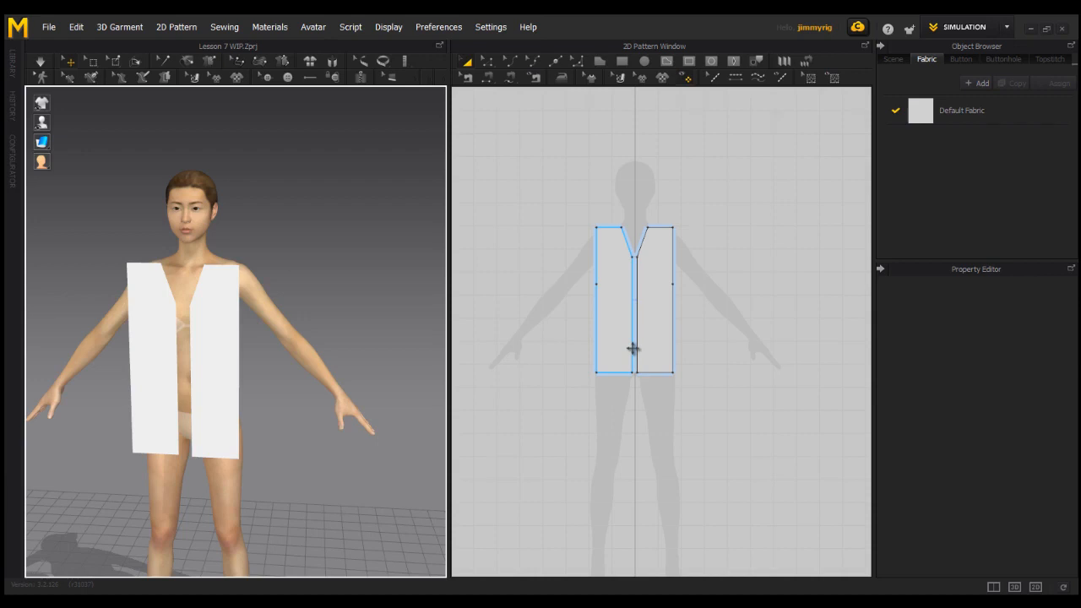
left_click(673, 349)
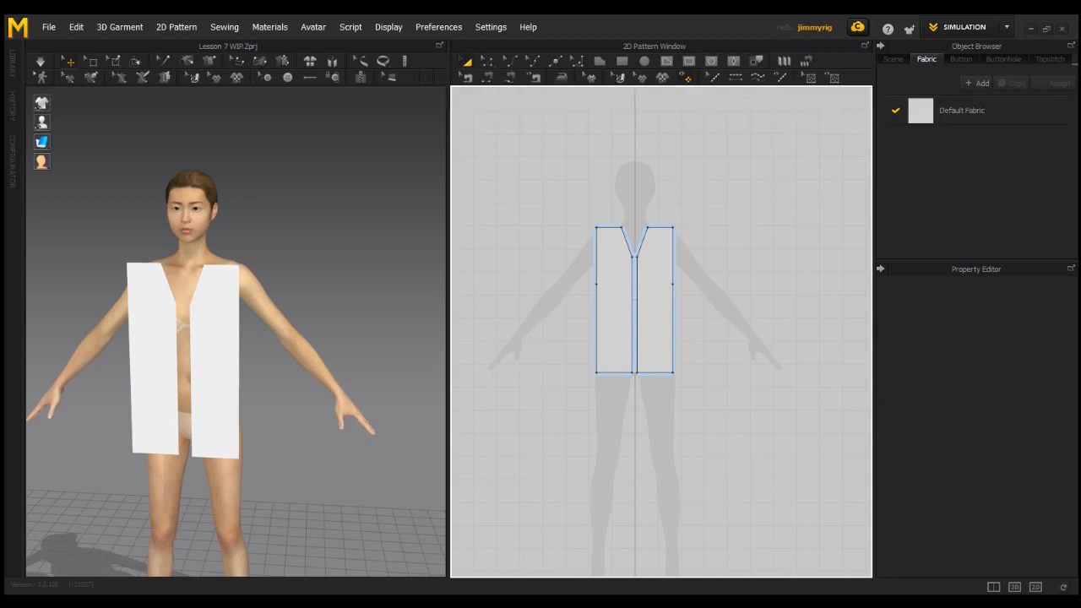
left_click_drag(571, 198, 724, 386)
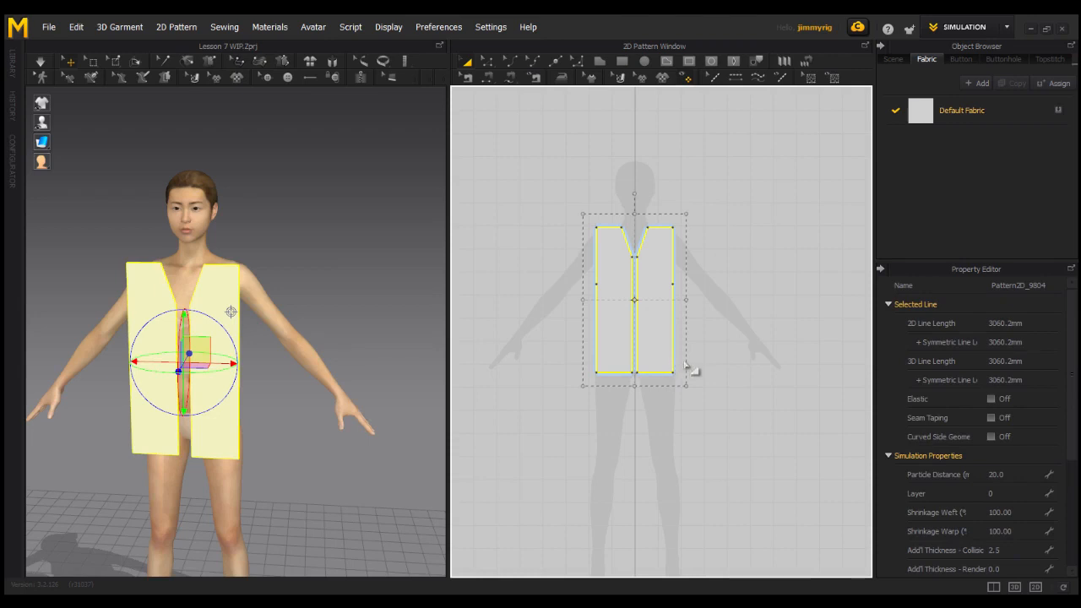
key("ctrl+v")
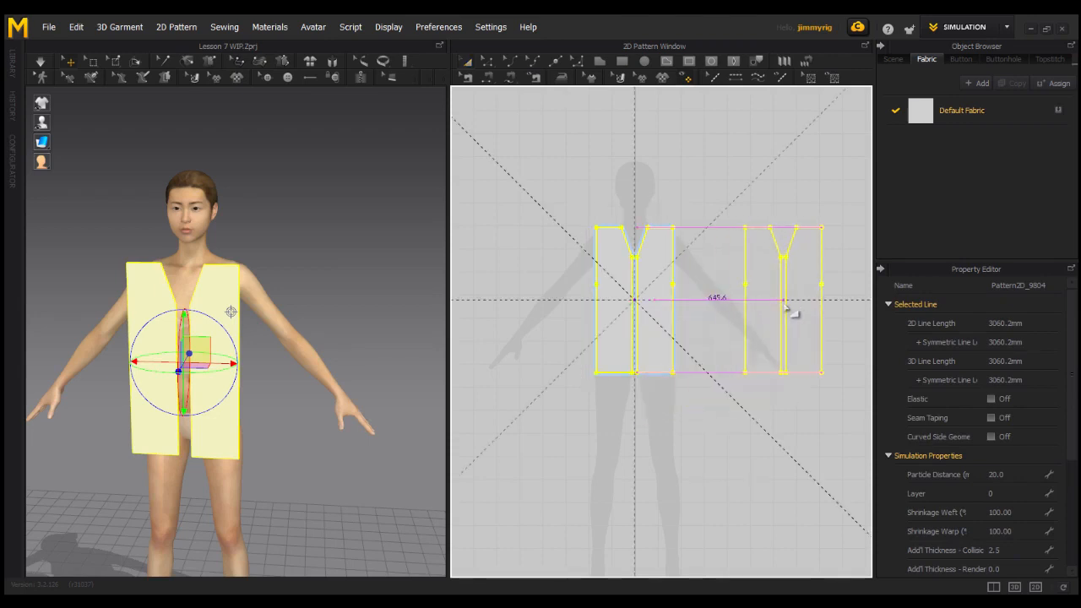
left_click(794, 314)
Move the pasted pair of pieces behind the avatar's back in the 3D scene.
right_click_drag(278, 523, 250, 507)
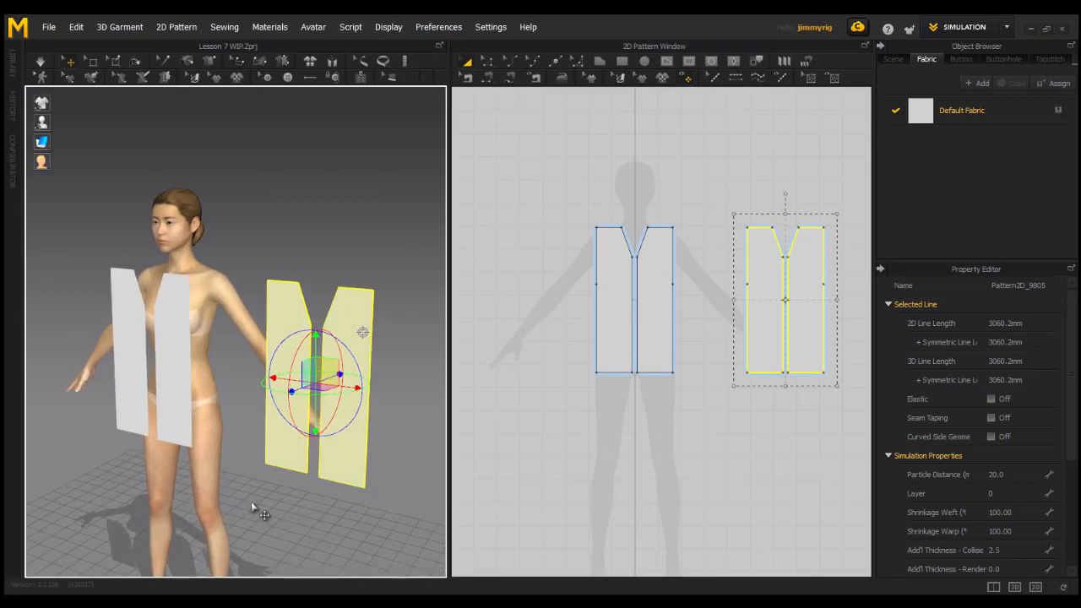
right_click_drag(252, 507, 257, 505)
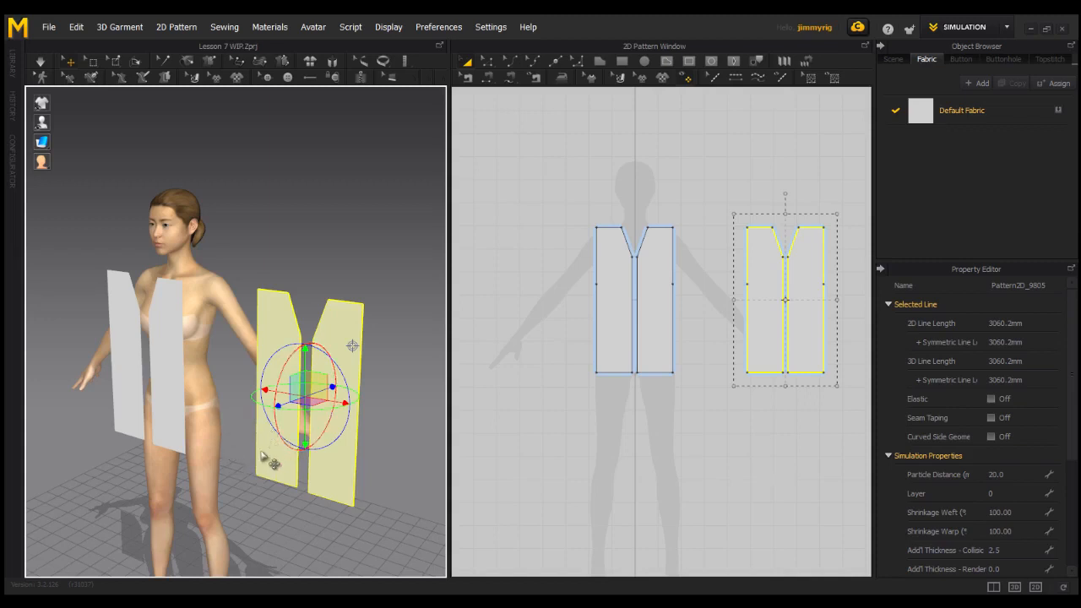
right_click_drag(269, 401, 218, 383)
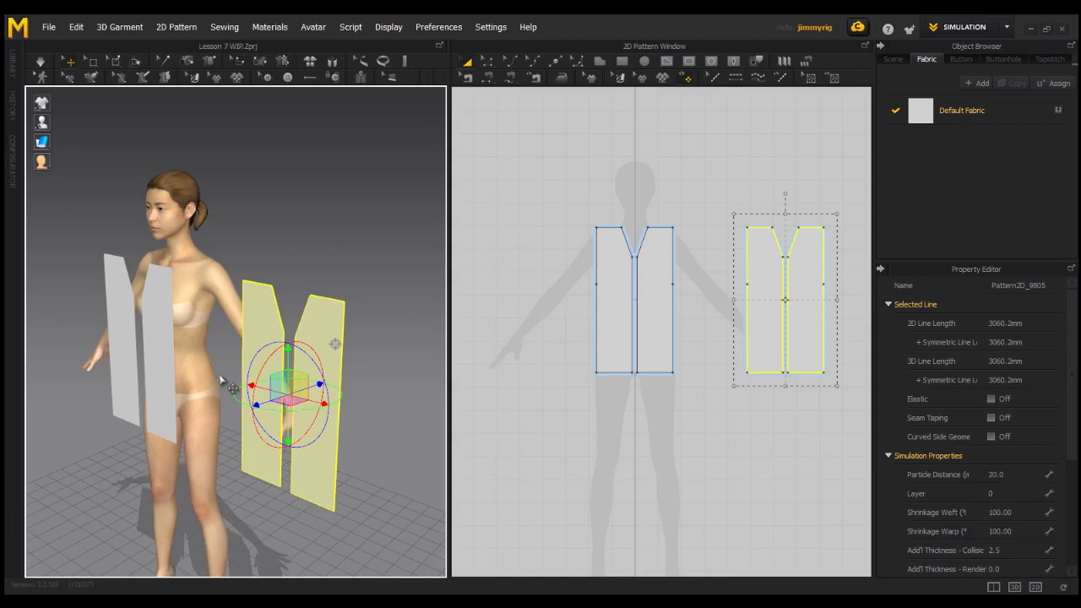
mouse_move(302, 382)
right_mouse_down()
mouse_move(290, 384)
mouse_move(308, 398)
right_mouse_up()
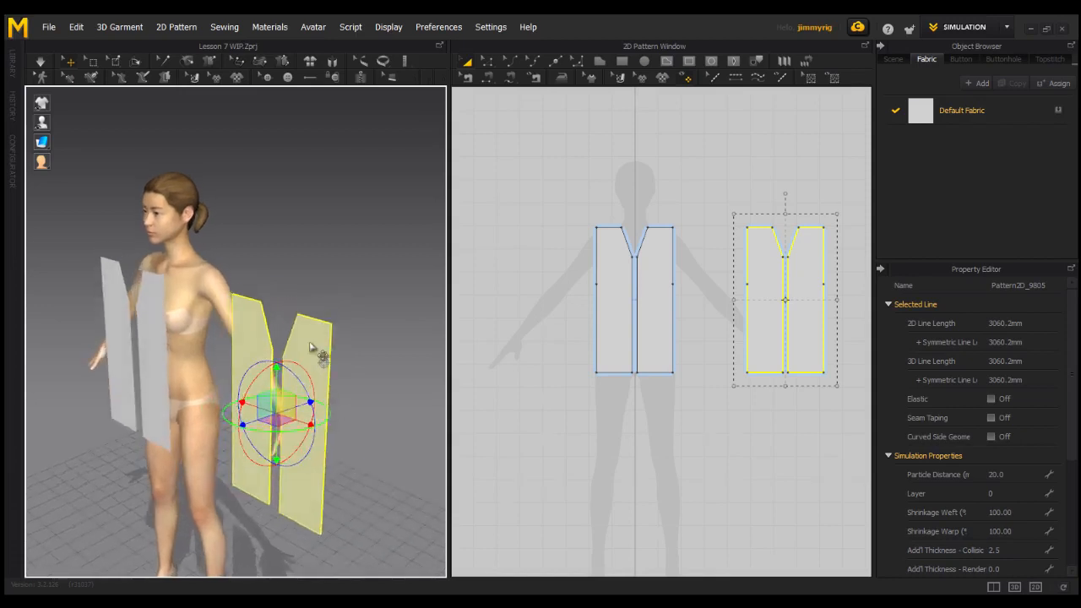
left_click_drag(282, 405, 230, 324)
right_click_drag(286, 346, 352, 367)
left_click(366, 328)
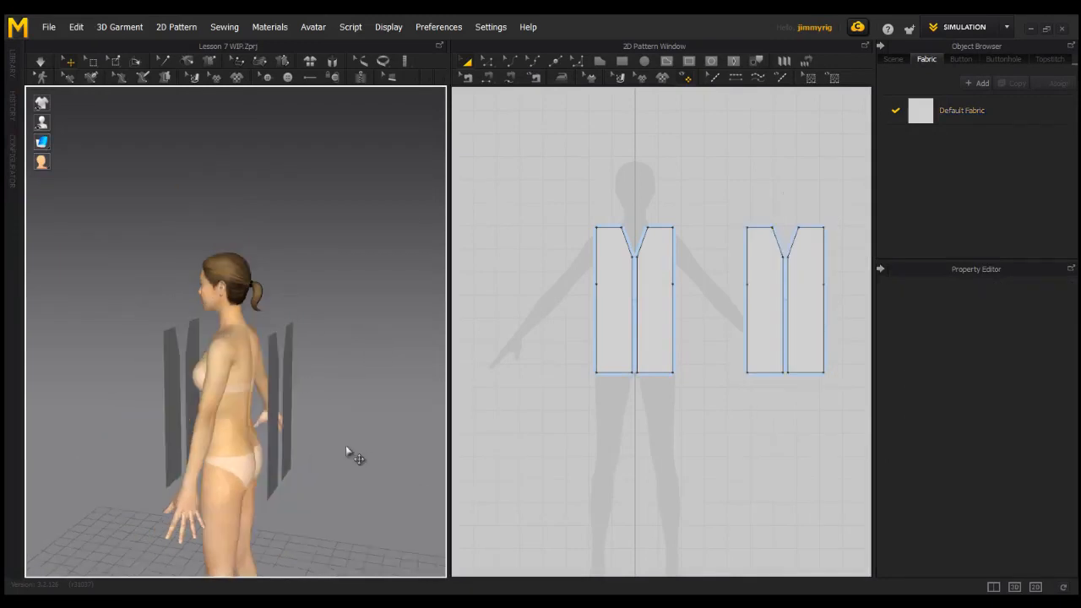
Flip both back pieces horizontally in the 3D scene so that their outer faces point away from the avatar.
right_click_drag(352, 453, 248, 386)
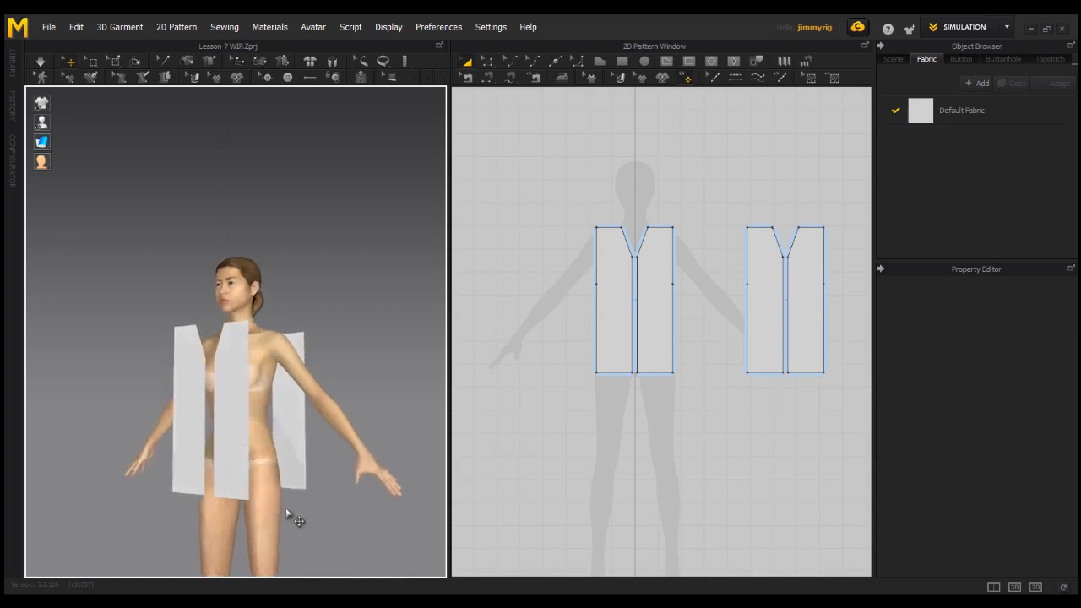
right_click_drag(319, 488, 294, 448)
left_click(294, 447)
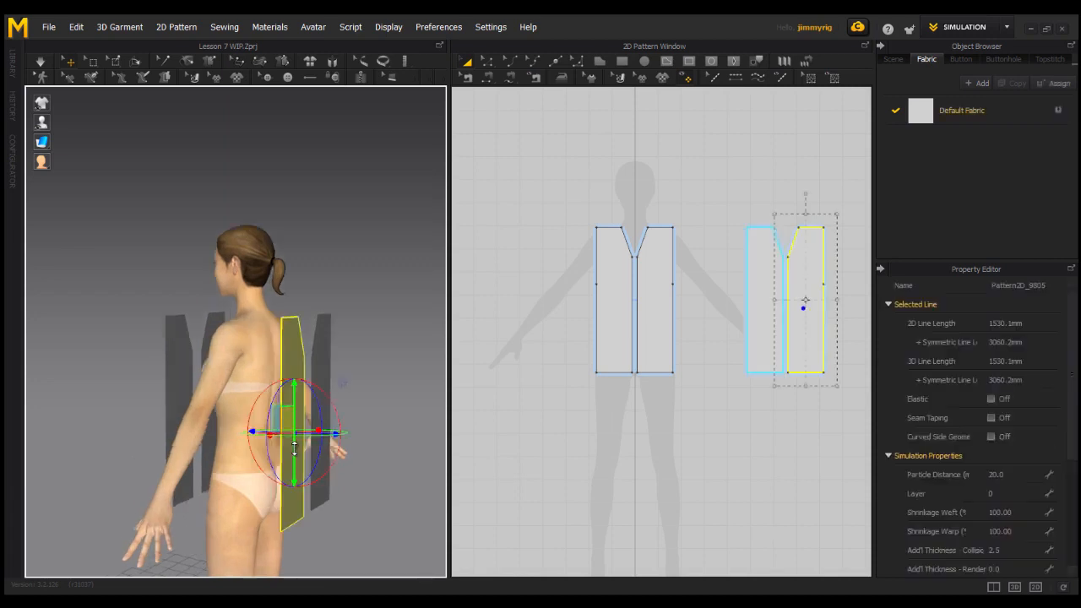
right_click_drag(294, 449, 296, 439)
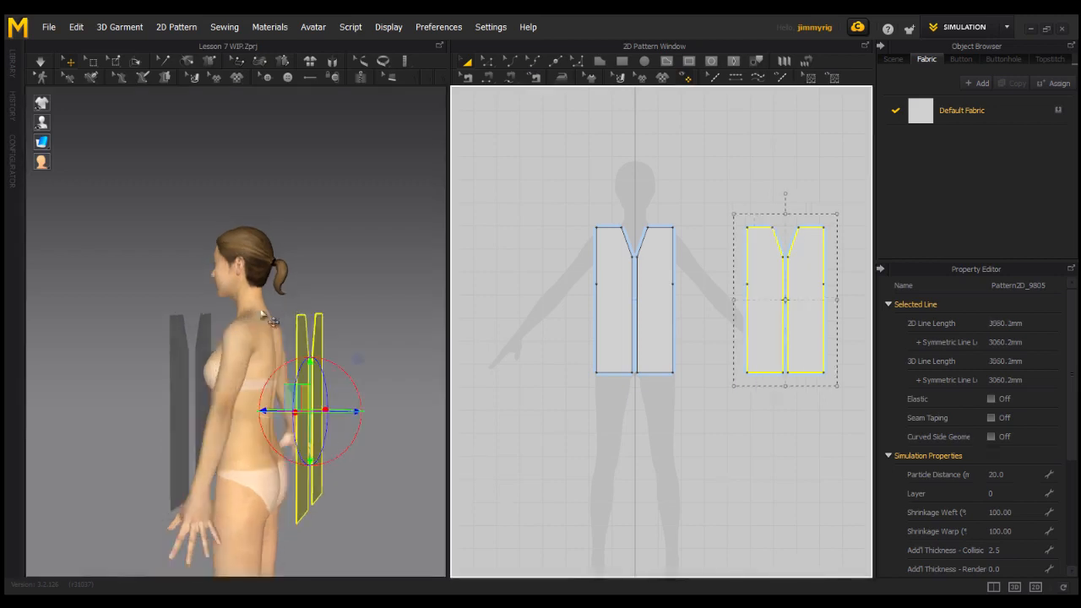
right_click_drag(338, 375, 304, 372)
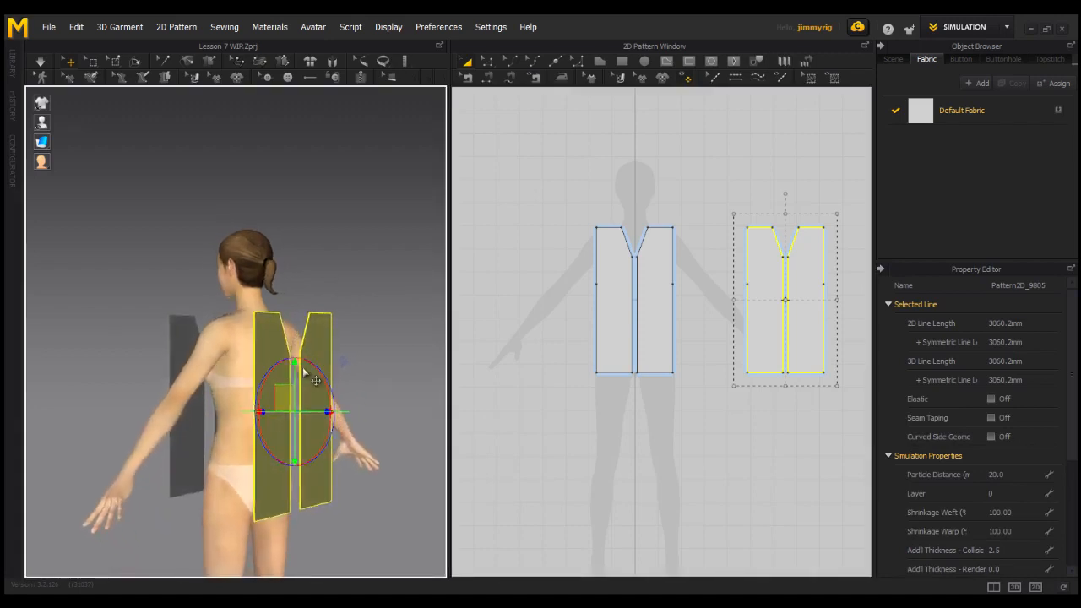
right_click_drag(309, 433, 300, 432)
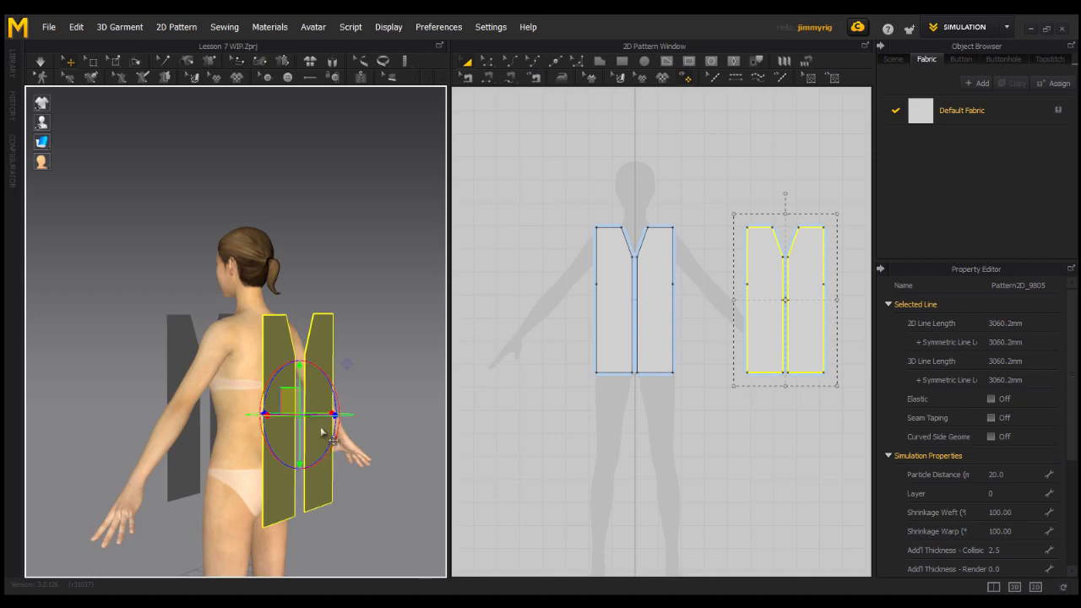
left_click(731, 201)
left_click_drag(731, 212, 853, 413)
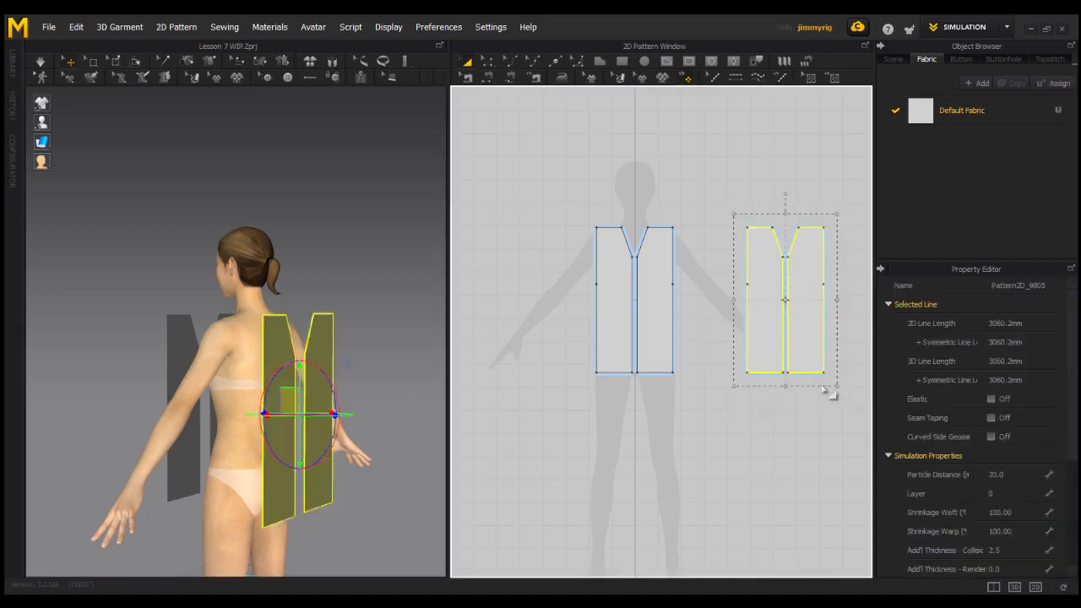
right_click(305, 385)
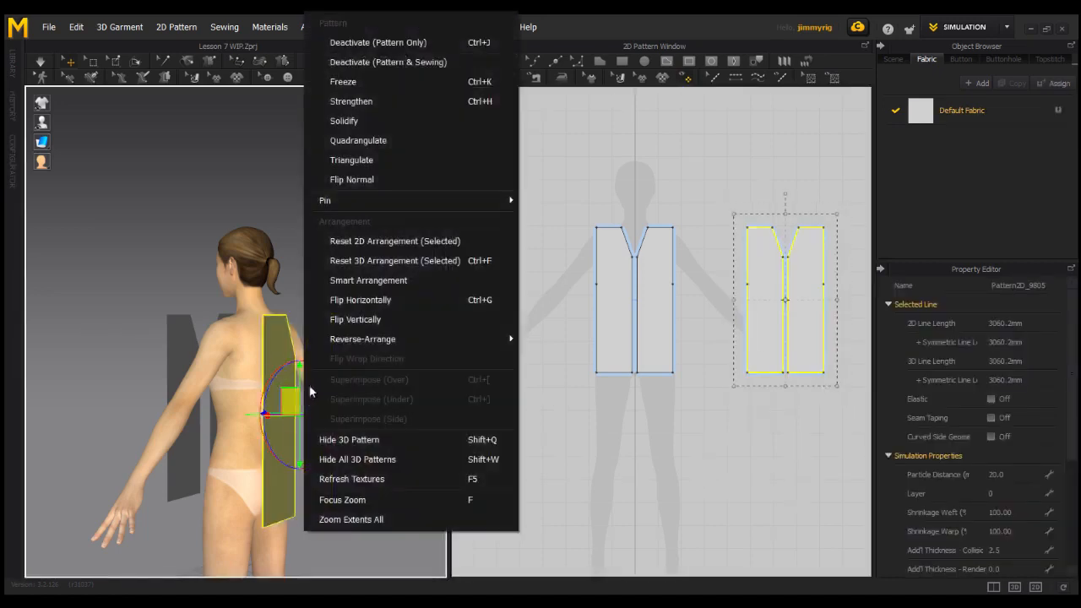
left_click(360, 299)
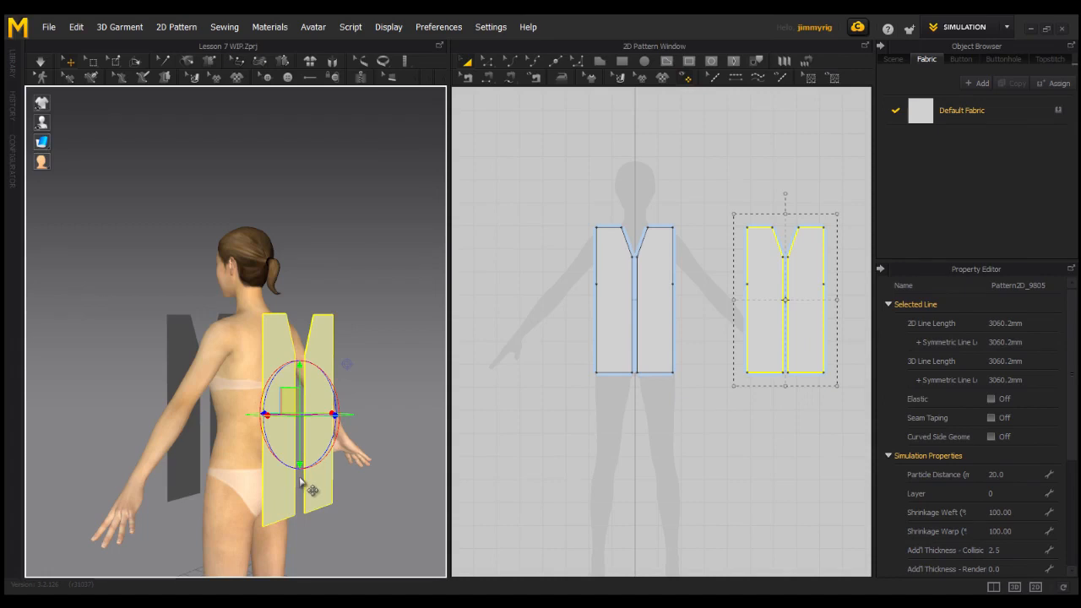
Examine the placement of the front and back pieces around the avatar from several sides.
mouse_move(300, 484)
right_mouse_down()
mouse_move(302, 500)
mouse_move(369, 497)
mouse_move(302, 505)
right_mouse_up()
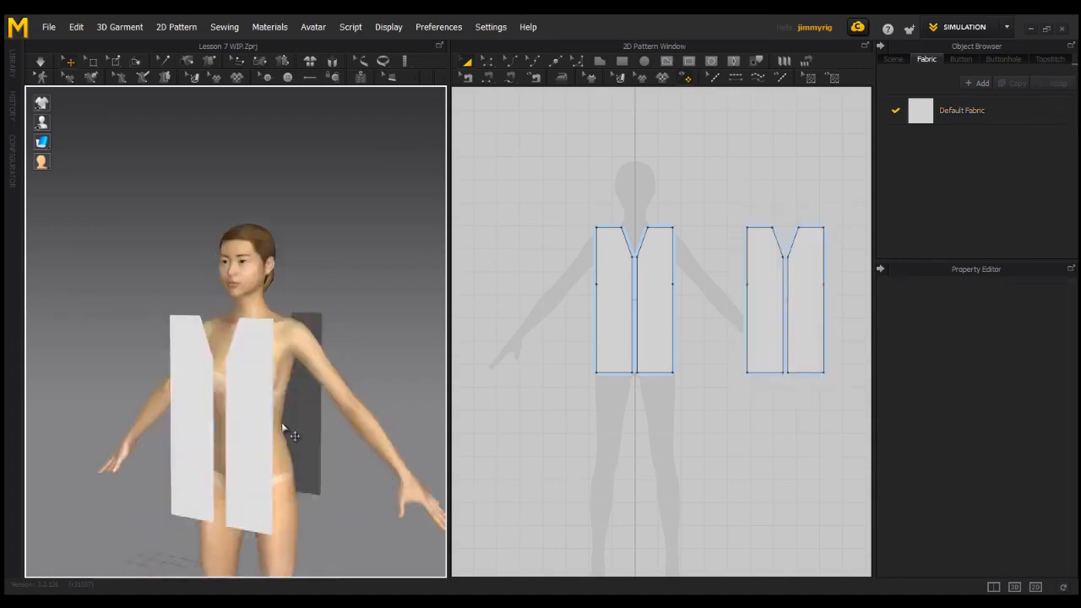
right_click_drag(340, 435, 198, 436)
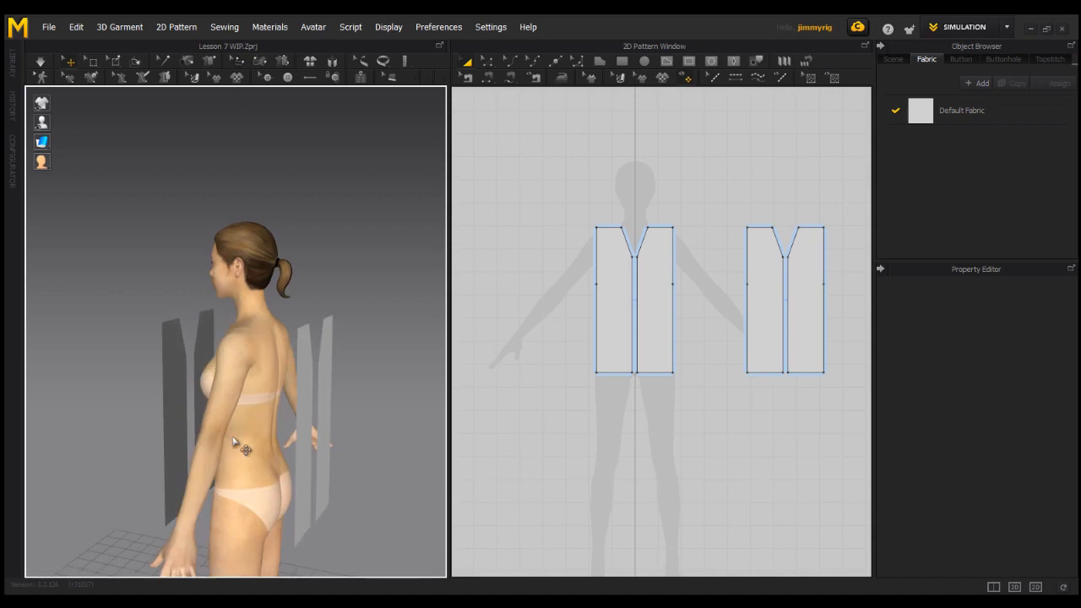
right_click_drag(262, 470, 237, 458)
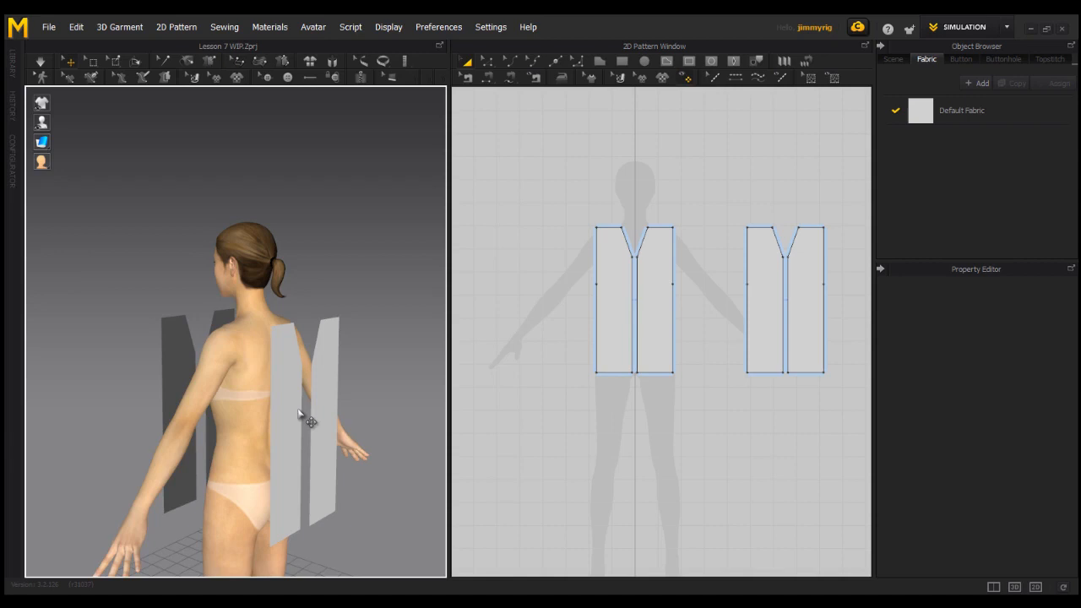
right_click_drag(299, 414, 295, 446)
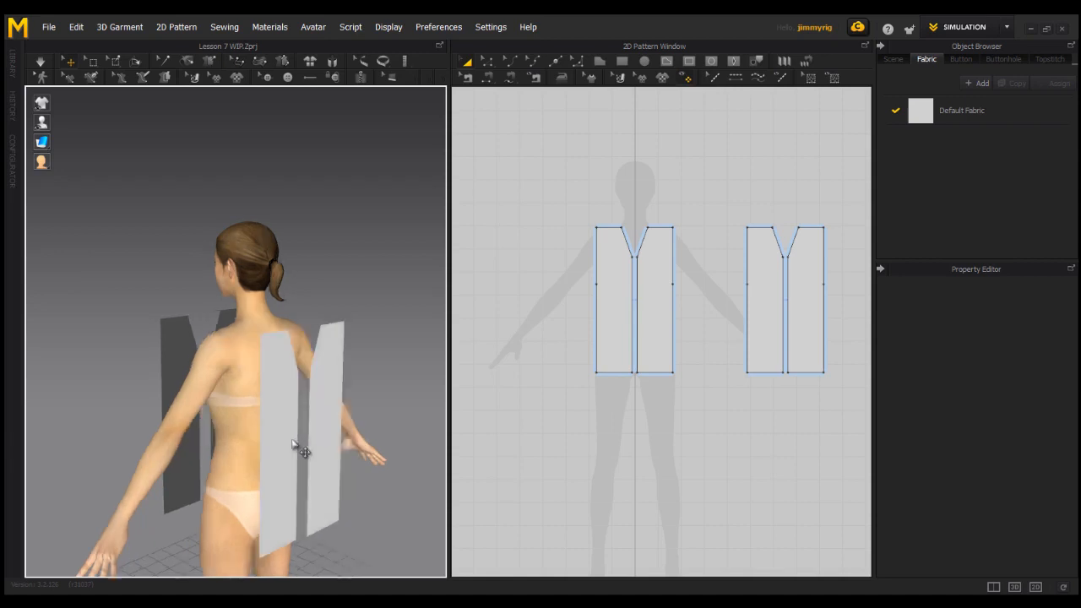
right_click_drag(330, 454, 467, 446)
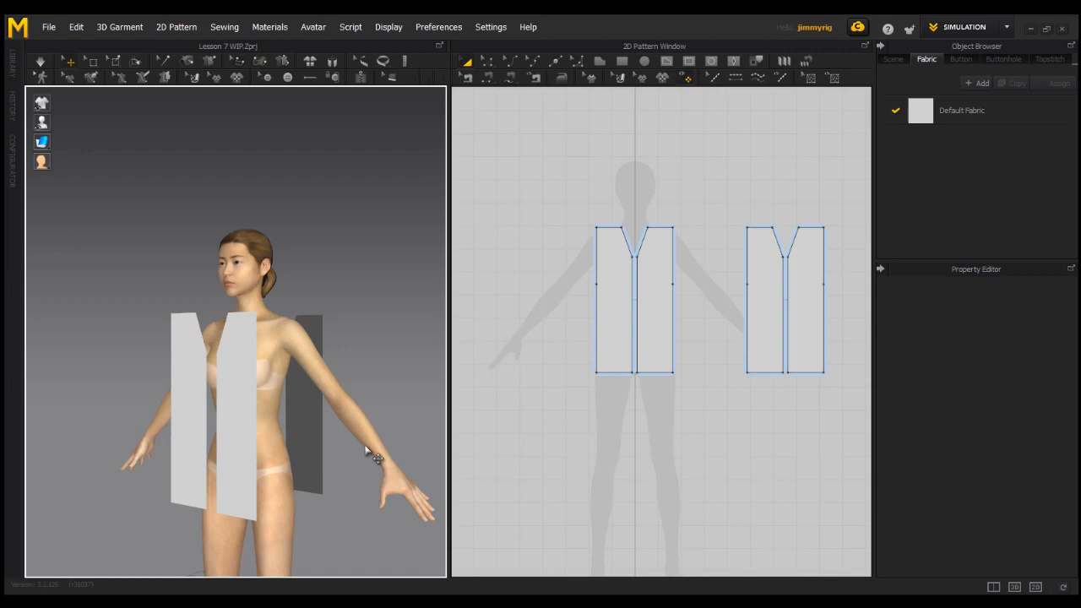
right_click_drag(331, 442, 204, 453)
right_click_drag(256, 434, 423, 513)
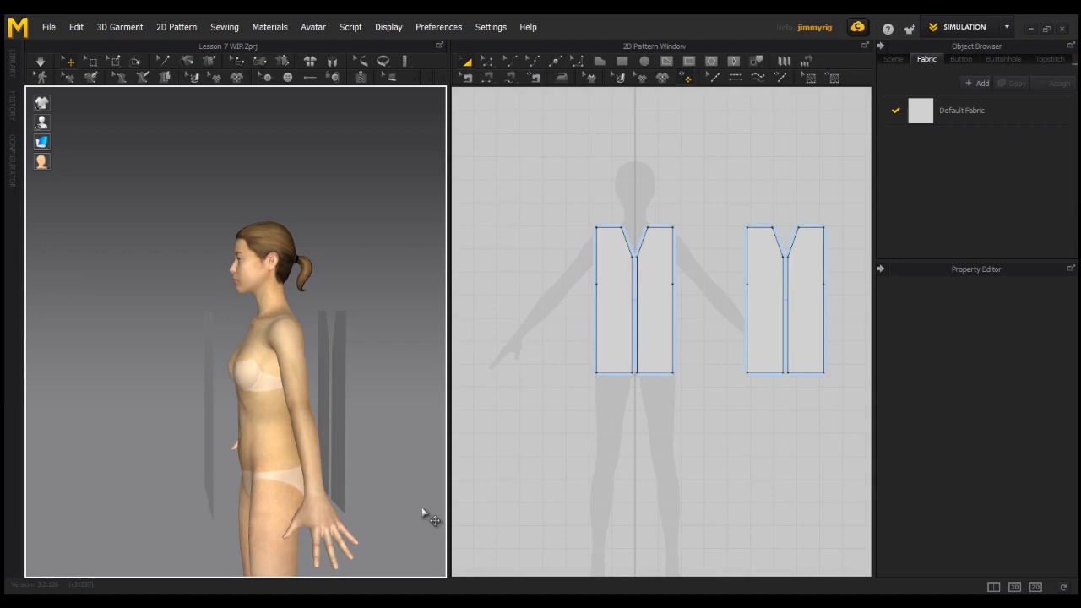
Sew the two front pieces together along their centre edges with Segment Sewing, and join the back pieces' centre edges the same way.
right_click_drag(329, 485, 408, 476)
middle_click_drag(408, 476, 379, 430)
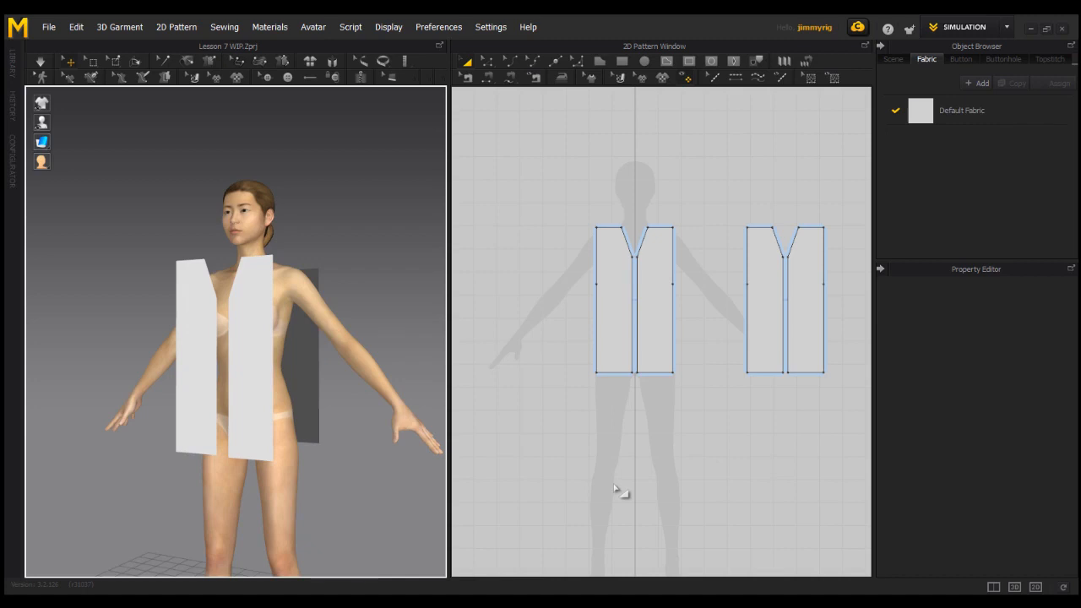
left_click(513, 80)
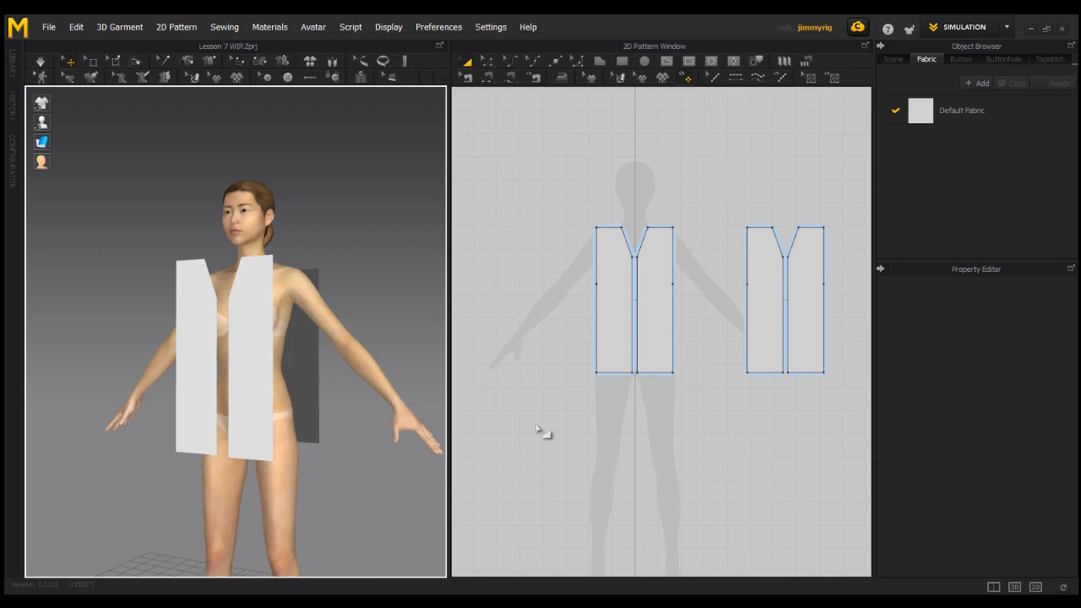
key("n")
left_click(633, 292)
left_click(642, 300)
scroll(643, 300, "up", 3)
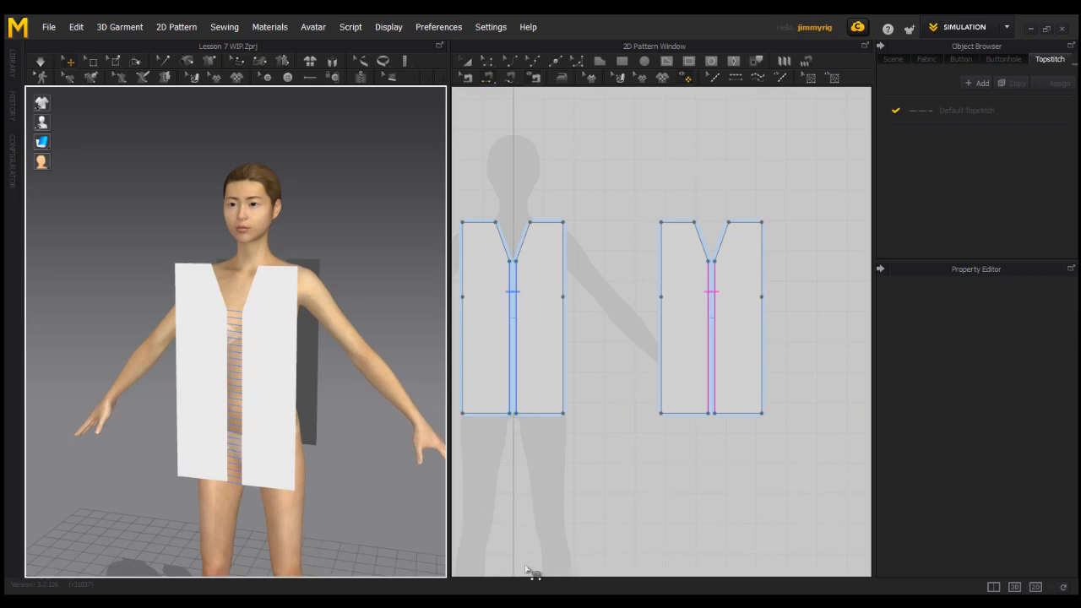
Sew the lower side edges of the front pieces to the matching outer side edges of the back pieces, below the armholes.
right_click_drag(290, 430, 265, 427)
left_click(272, 411)
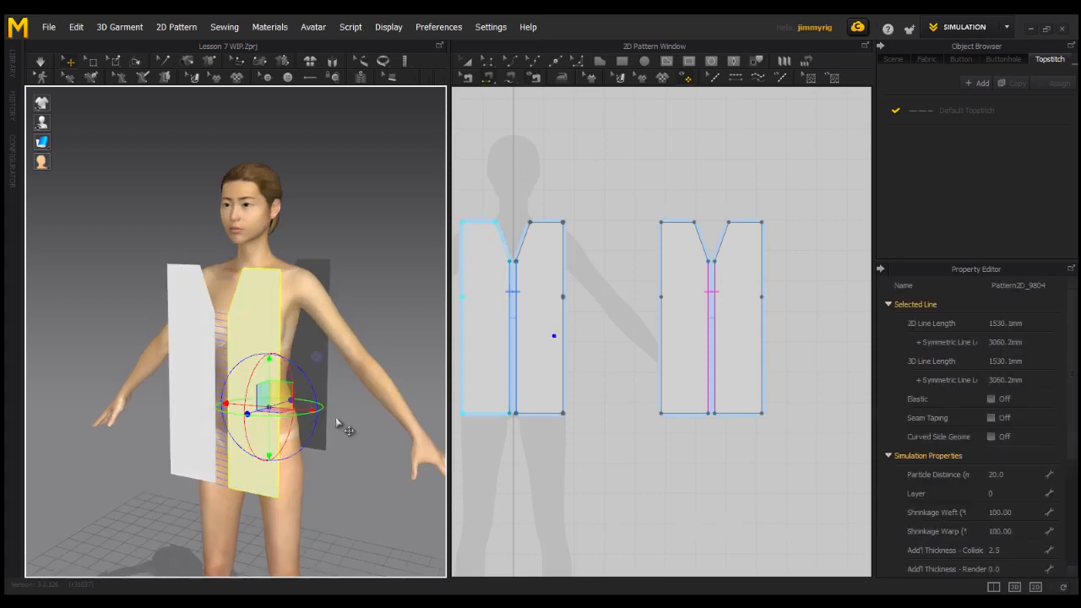
left_click(577, 362)
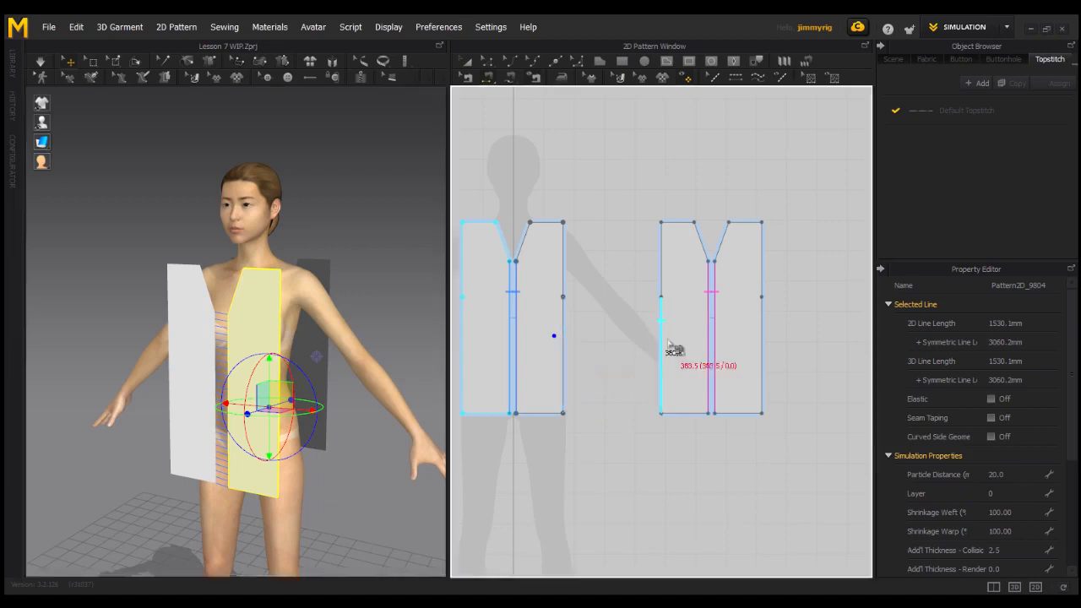
middle_click_drag(616, 391, 678, 387)
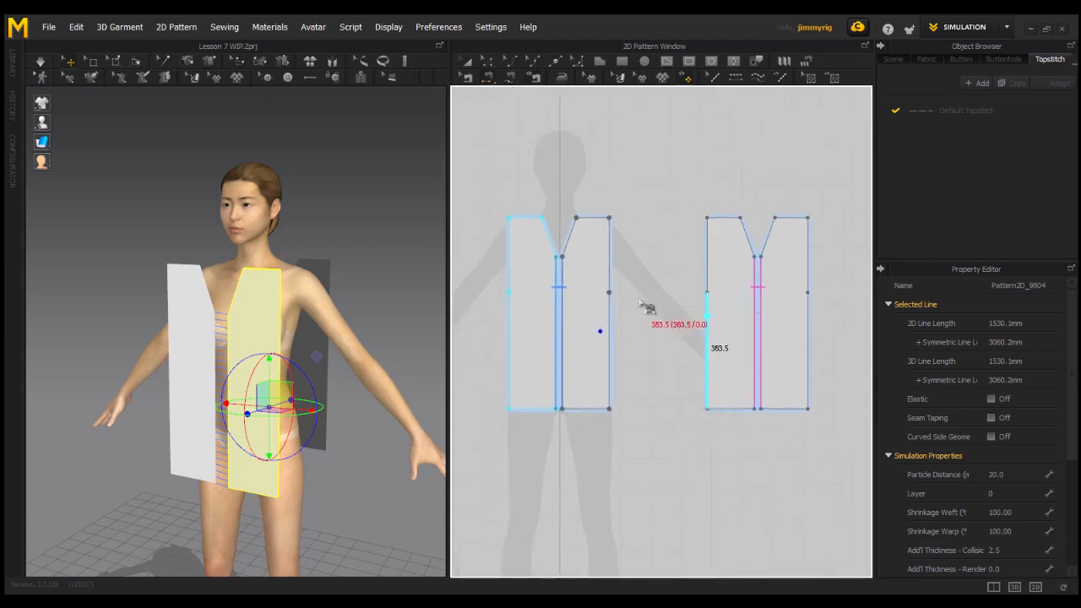
left_click(635, 403)
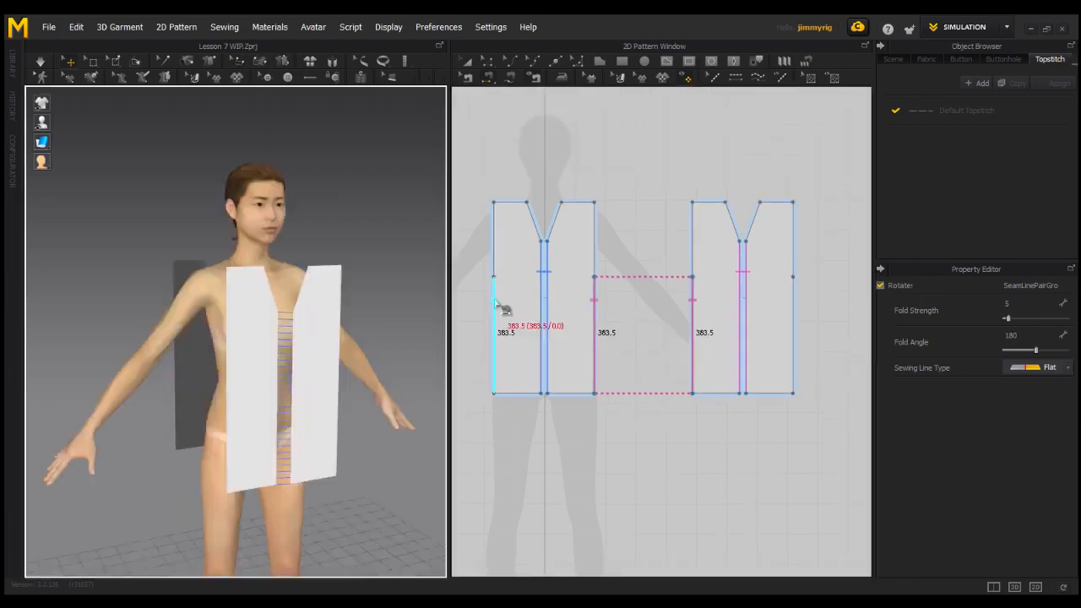
left_click(494, 319)
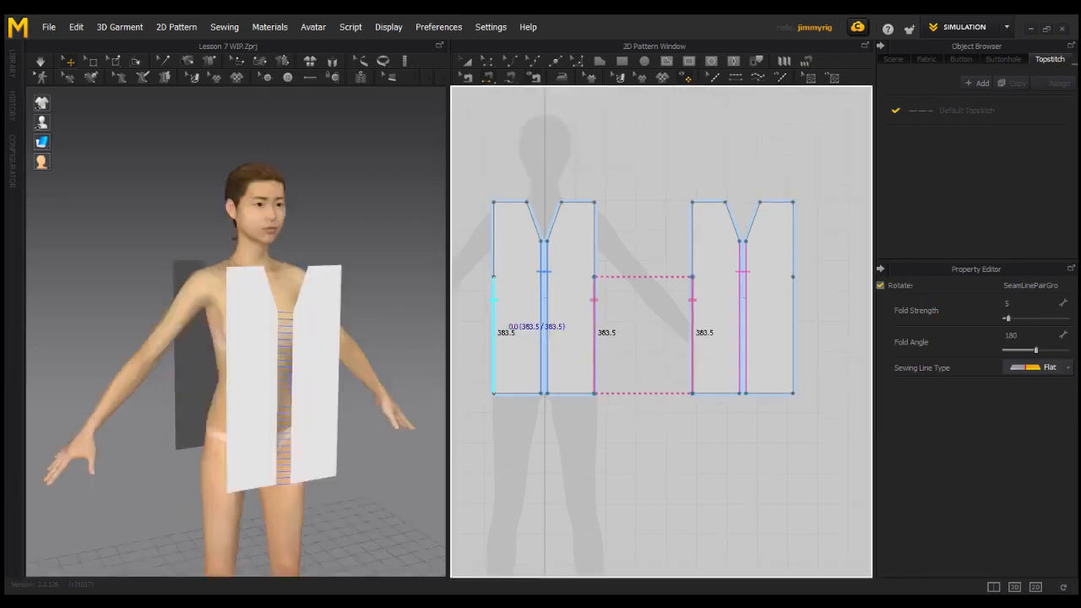
left_click(802, 327)
Try to sew one front piece's shoulder edge to the matching back shoulder edge, and undo that seam.
right_click_drag(406, 363, 357, 321)
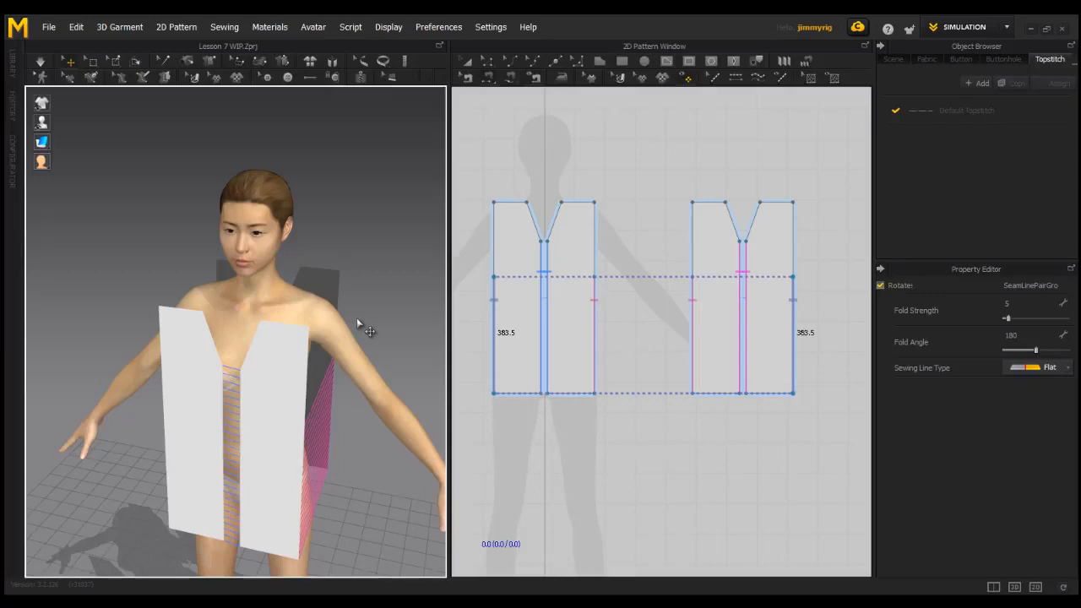
right_click_drag(283, 353, 330, 313)
middle_click_drag(323, 322, 297, 352)
right_click_drag(296, 352, 274, 366)
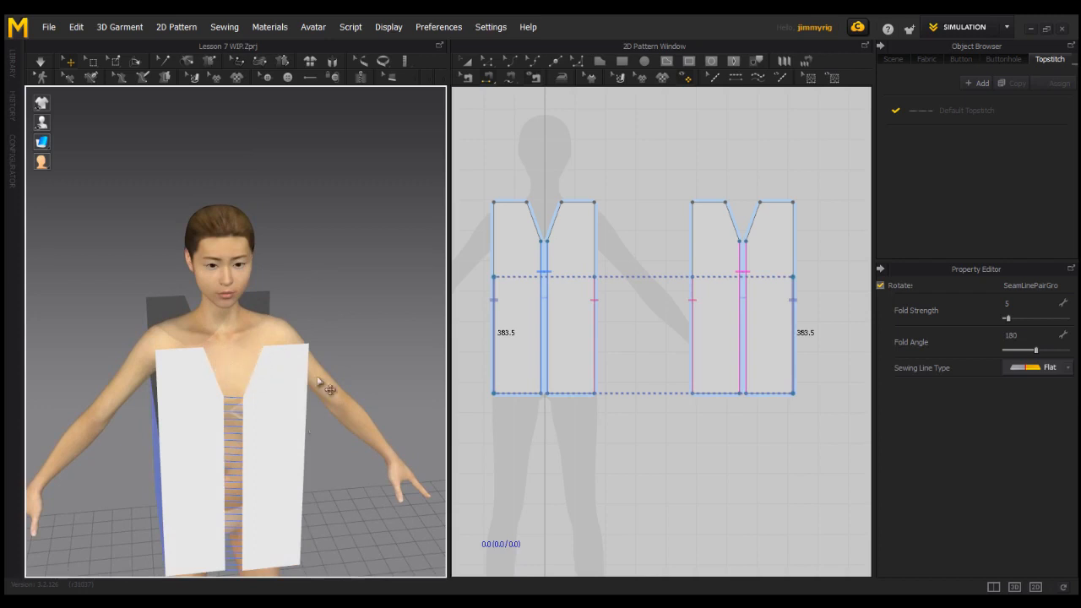
right_click_drag(321, 393, 270, 414)
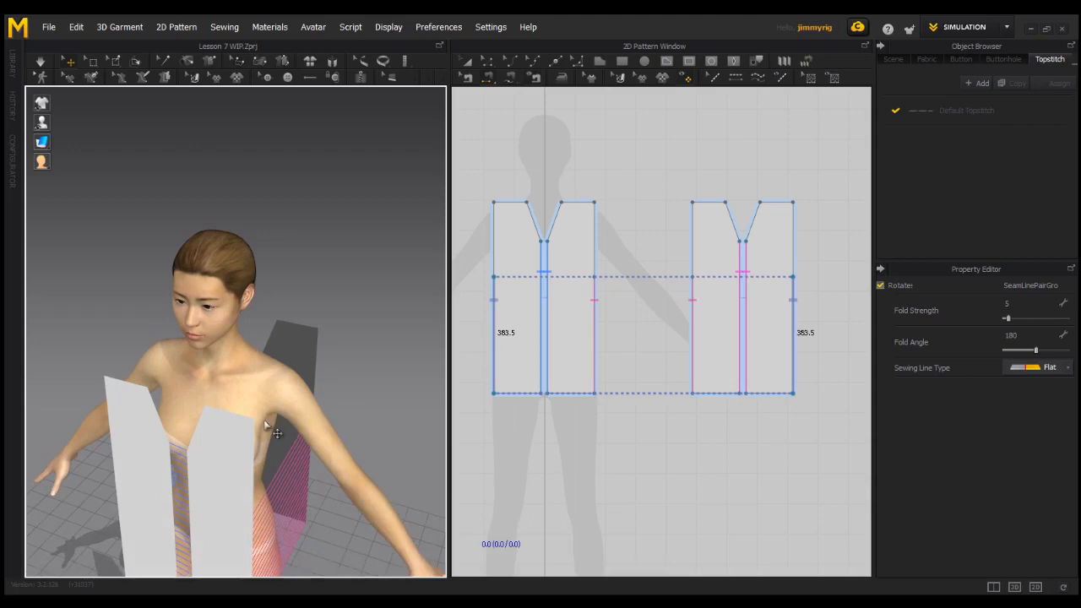
left_click(230, 414)
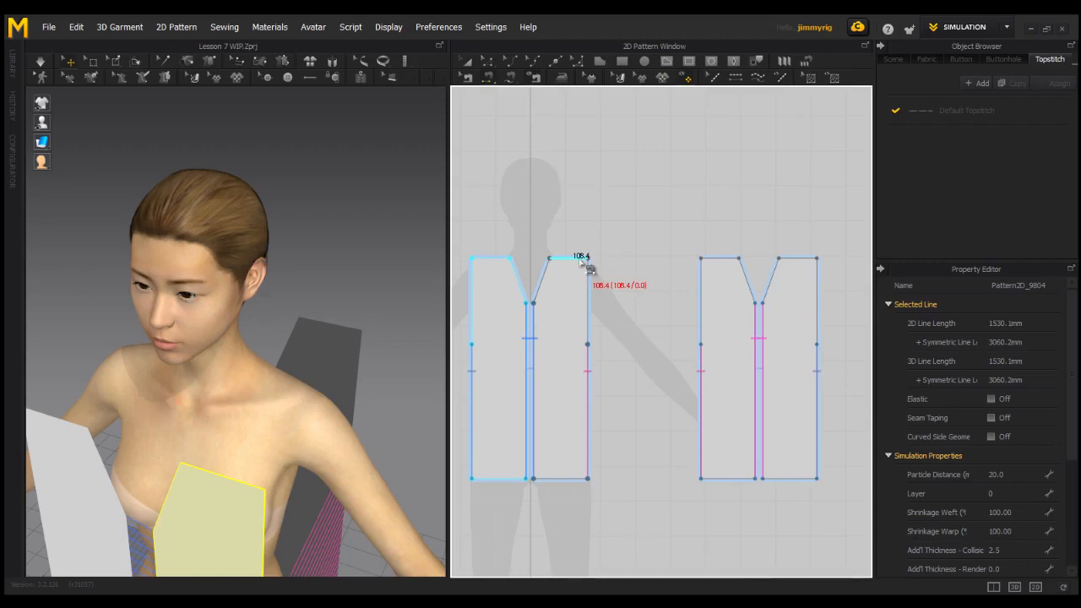
left_click(581, 260)
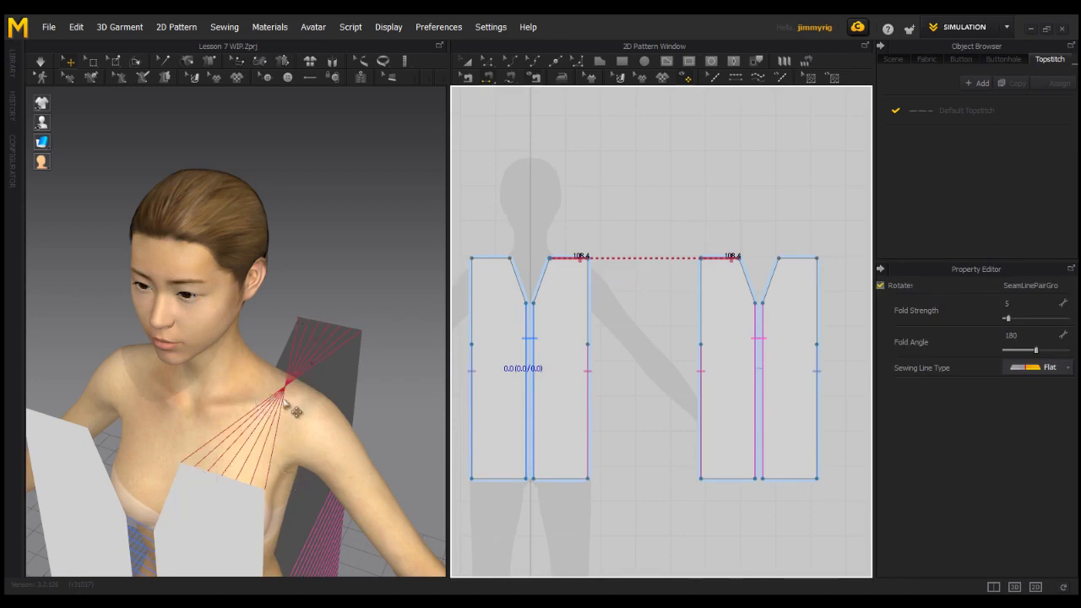
key("ctrl+z")
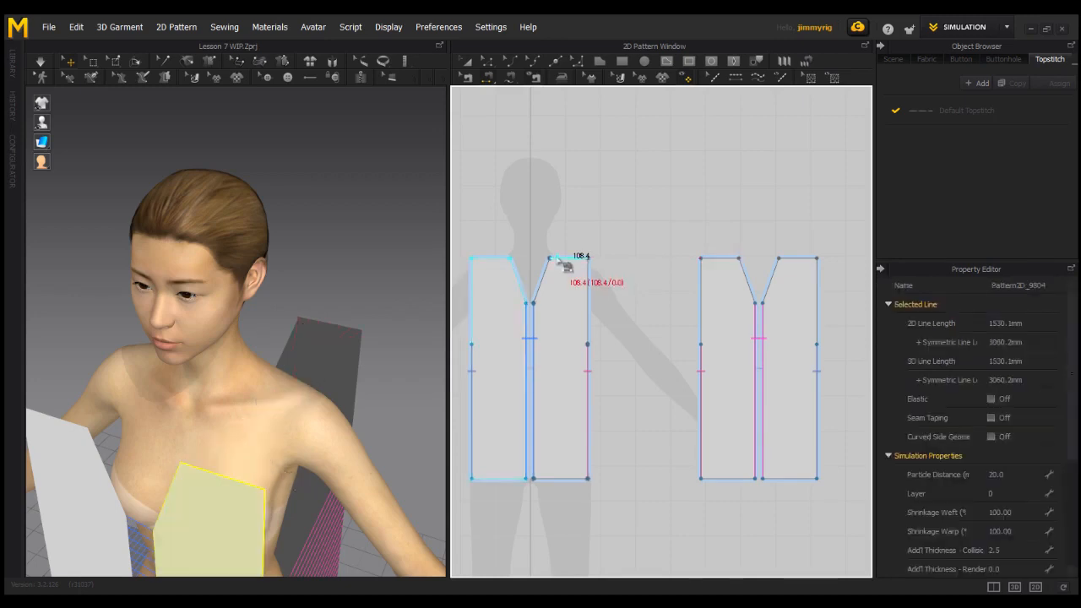
Sew both front shoulder edges to the back shoulder edges, with matching start ends so that the seam lines do not cross.
left_click(563, 262)
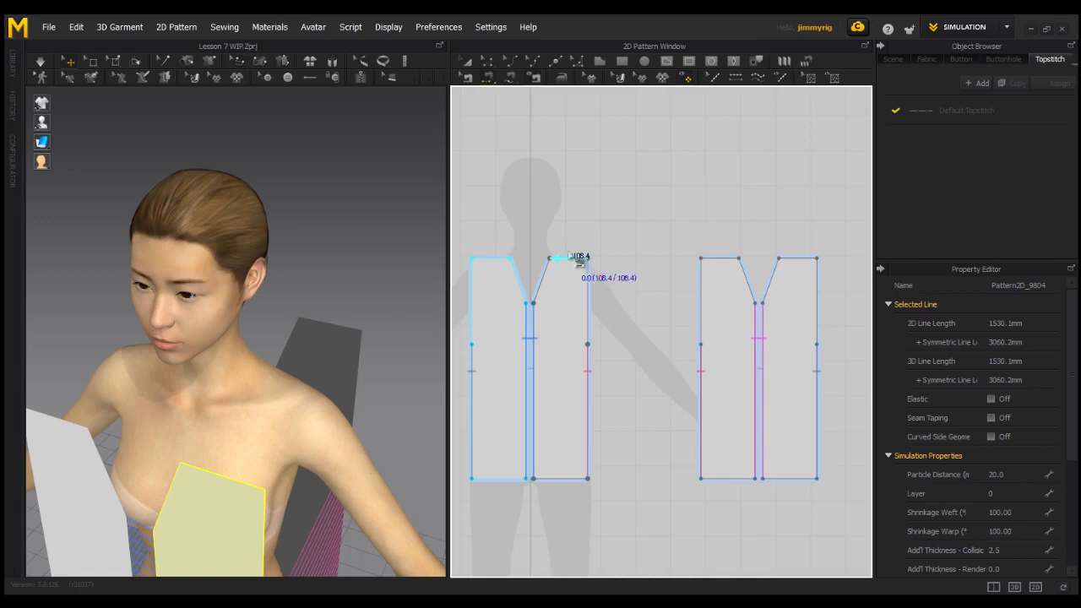
left_click(722, 265)
scroll(326, 494, "down", 2)
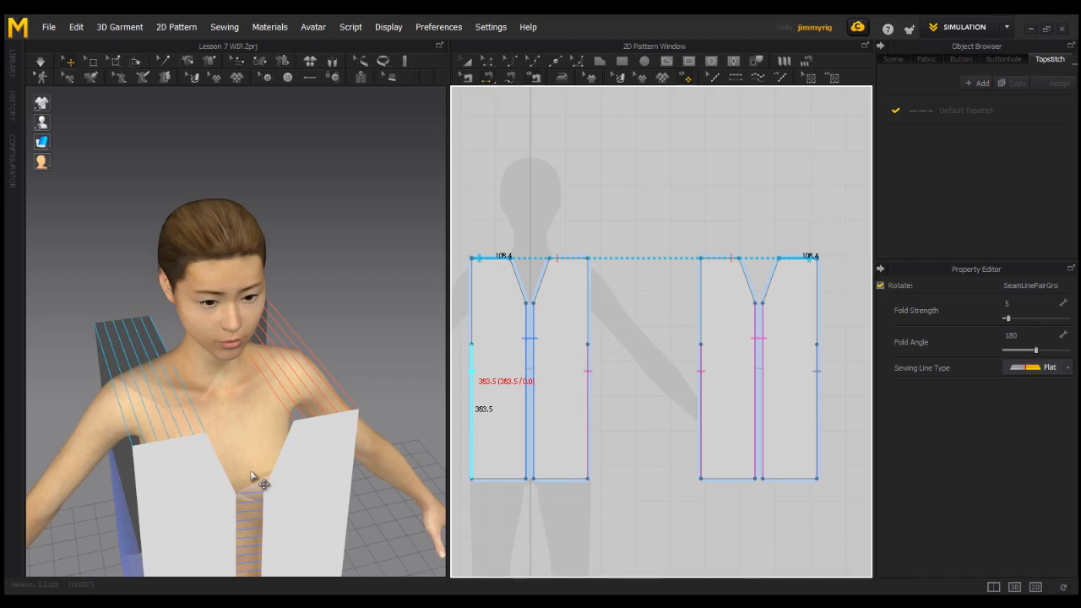
Check the seam lines around the avatar and run the simulation to drape the sewn pieces.
mouse_move(287, 488)
right_mouse_down()
mouse_move(297, 471)
mouse_move(299, 482)
mouse_move(282, 481)
right_mouse_up()
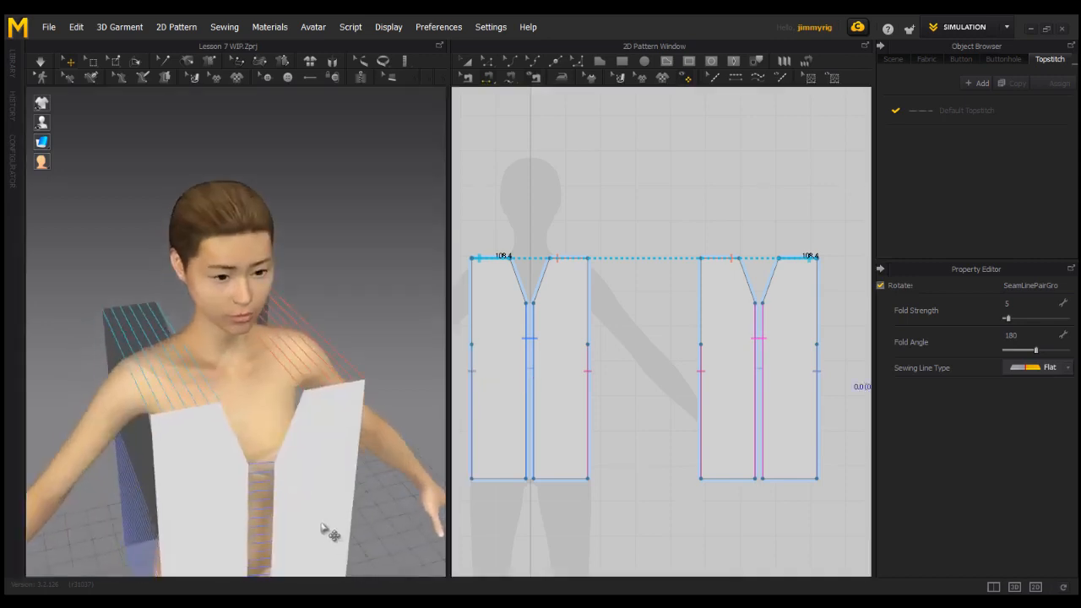
scroll(317, 529, "down", 2)
right_click_drag(330, 551, 331, 499)
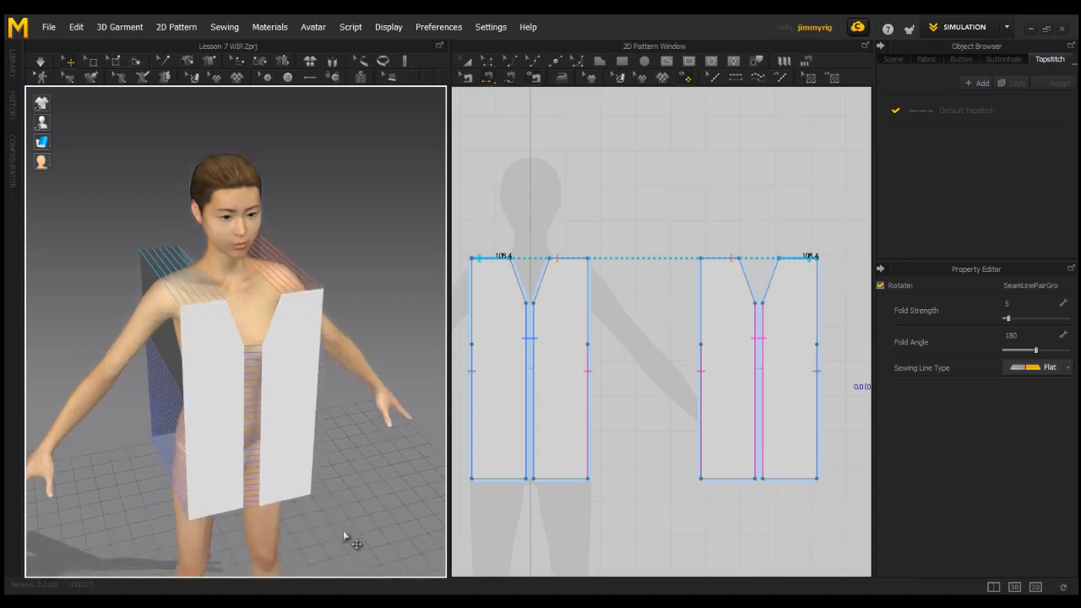
mouse_move(357, 490)
right_mouse_down()
mouse_move(338, 478)
mouse_move(258, 476)
mouse_move(343, 475)
right_mouse_up()
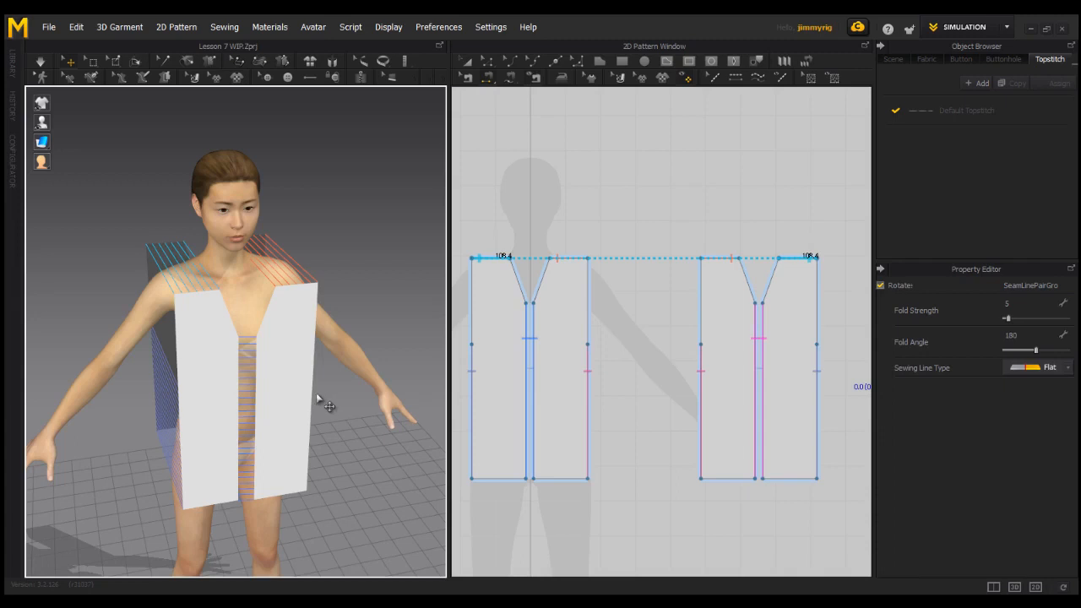
right_click_drag(306, 438, 222, 442)
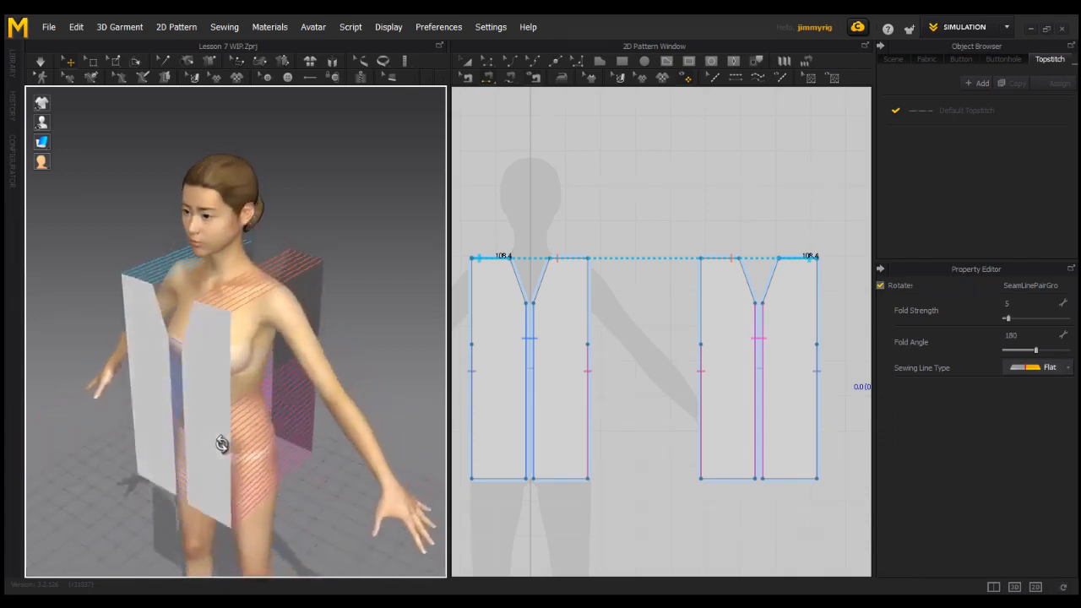
mouse_move(279, 411)
right_mouse_down()
mouse_move(149, 403)
mouse_move(318, 389)
mouse_move(296, 386)
mouse_move(273, 425)
mouse_move(390, 412)
mouse_move(286, 419)
right_mouse_up()
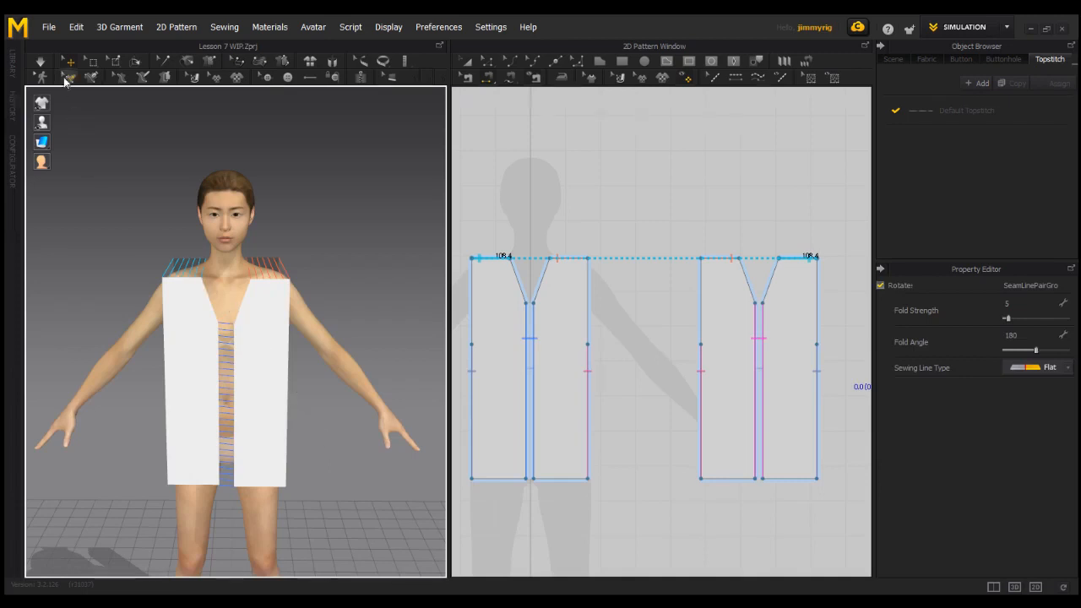
left_click(41, 63)
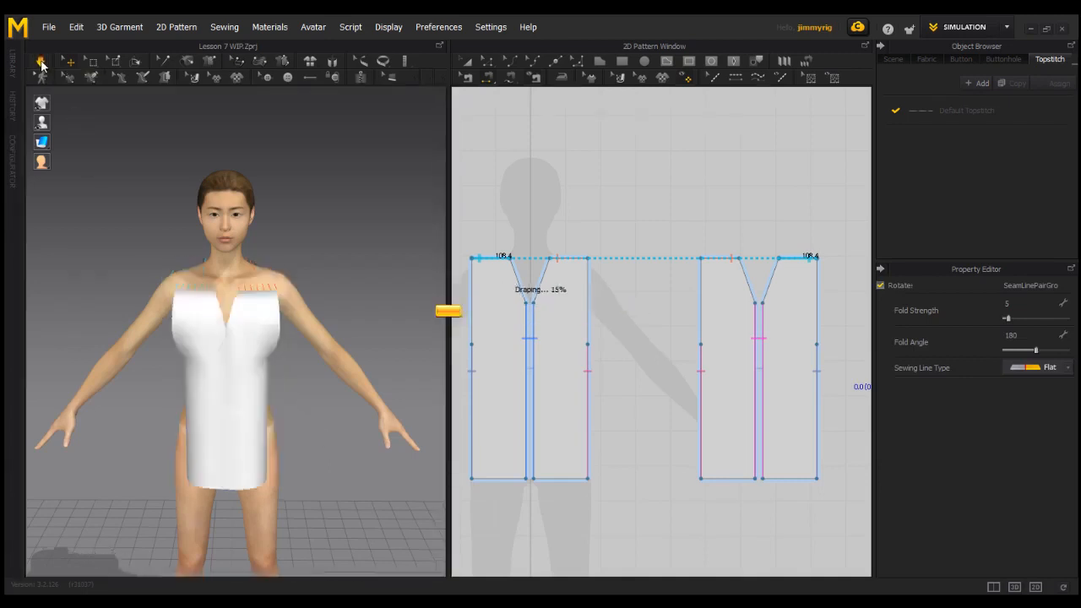
Pull the slipped fabric up onto the avatar's right shoulder while the simulation runs.
left_click_drag(160, 311, 147, 275)
right_click_drag(147, 276, 321, 333)
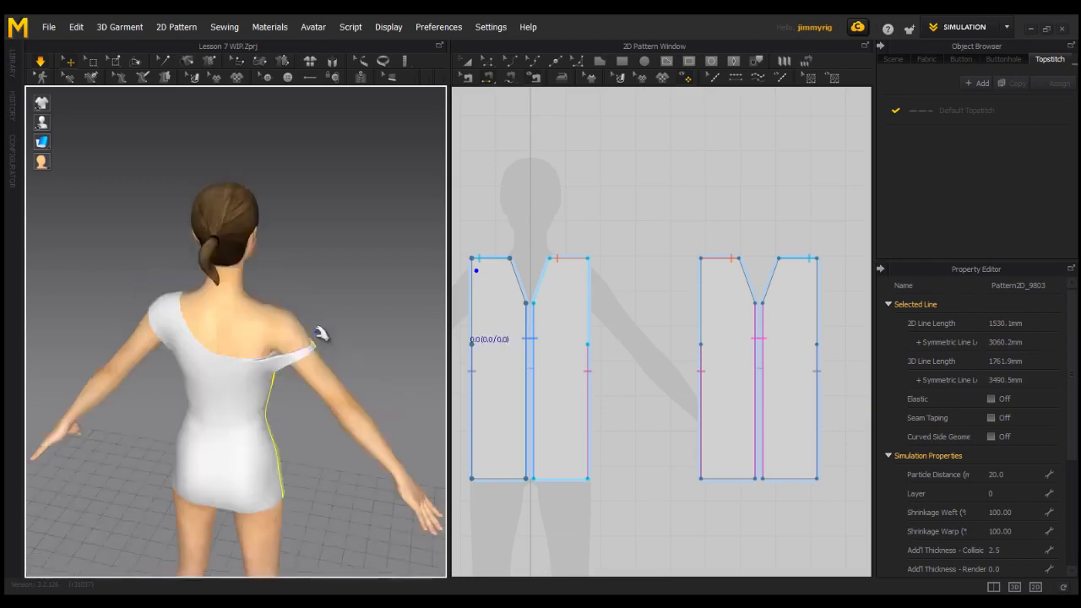
left_click_drag(283, 354, 256, 282)
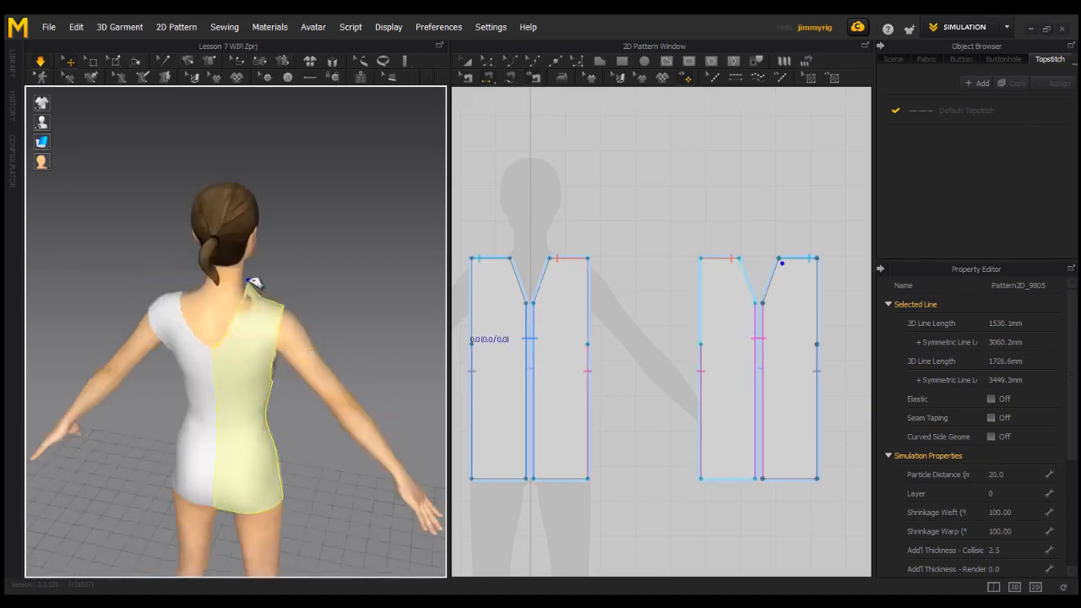
right_click_drag(282, 306, 50, 278)
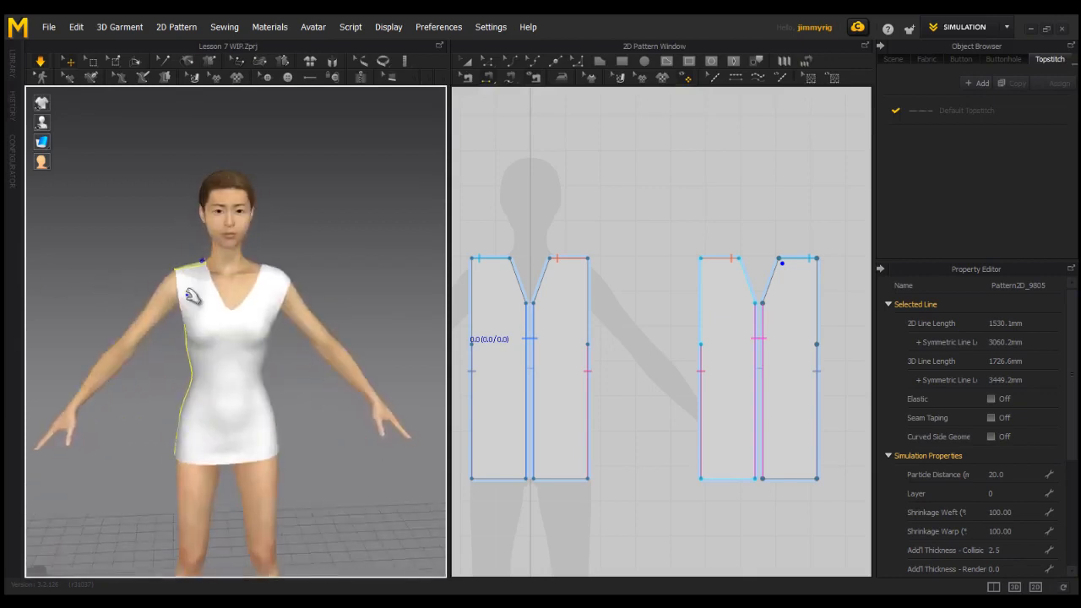
left_click(320, 292)
right_click_drag(337, 439, 341, 421)
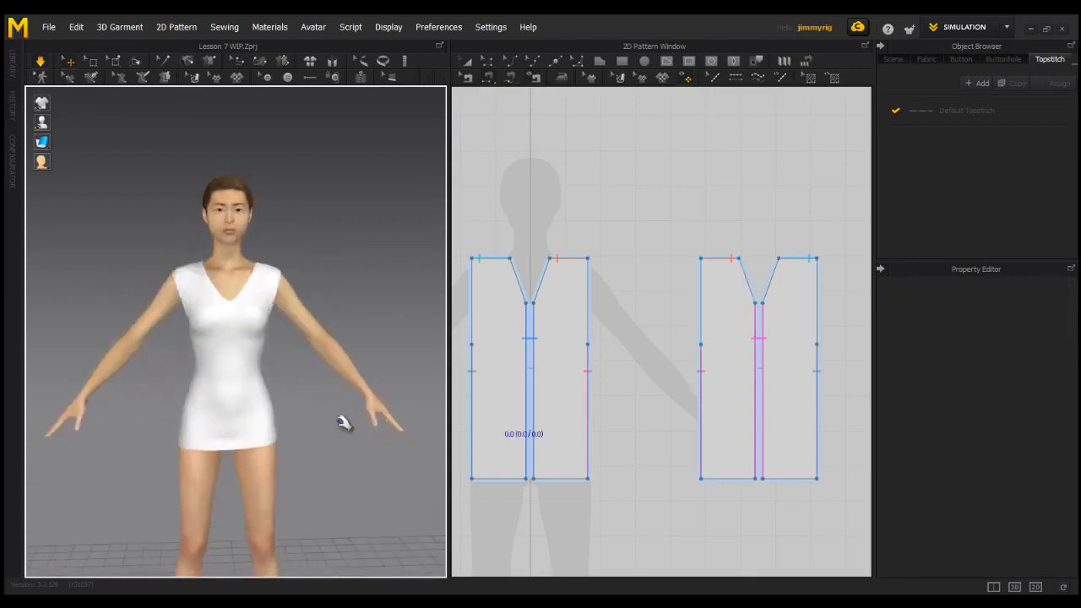
Tug at the draped garment near its hem during the simulation and check its fit from several sides.
left_click(40, 62)
scroll(293, 393, "up", 1)
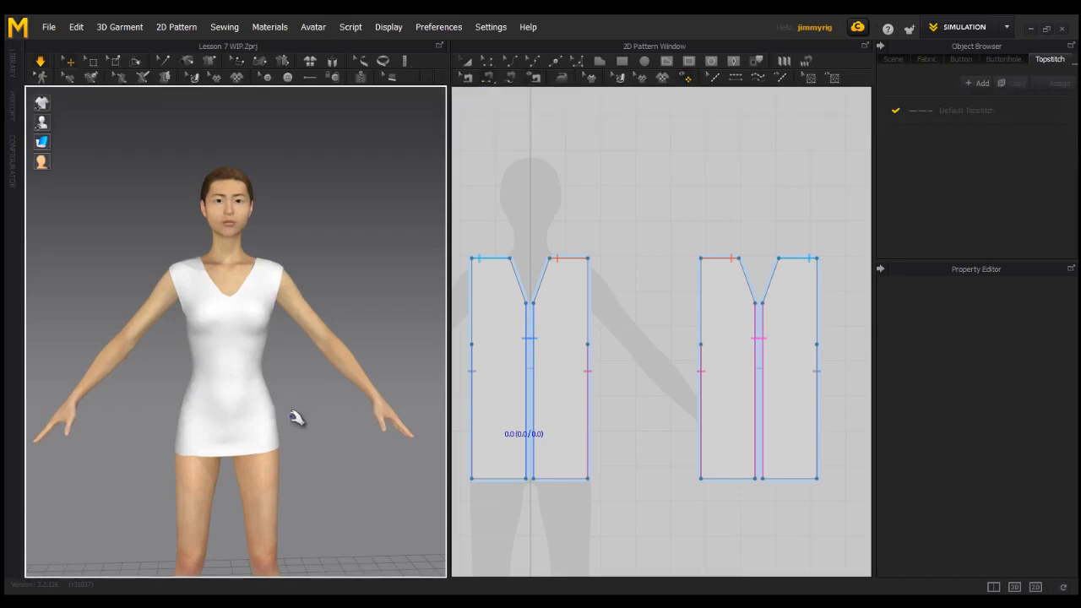
right_click_drag(265, 398, 483, 401)
right_click_drag(204, 379, 326, 391)
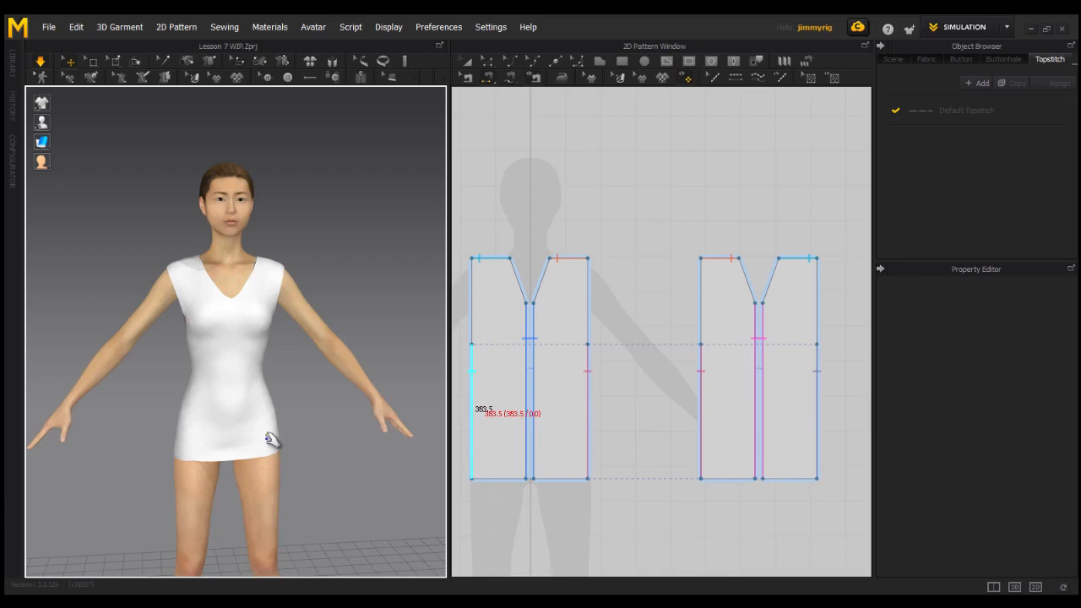
mouse_move(280, 439)
right_mouse_down()
mouse_move(220, 435)
mouse_move(274, 438)
right_mouse_up()
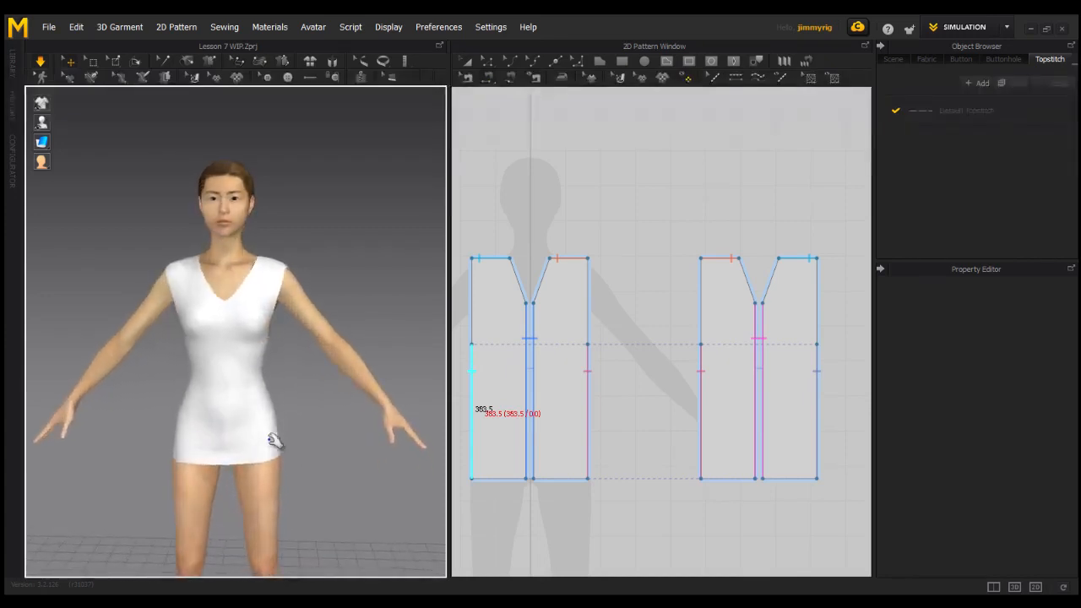
mouse_move(273, 395)
right_mouse_down()
mouse_move(306, 393)
mouse_move(280, 398)
mouse_move(293, 394)
right_mouse_up()
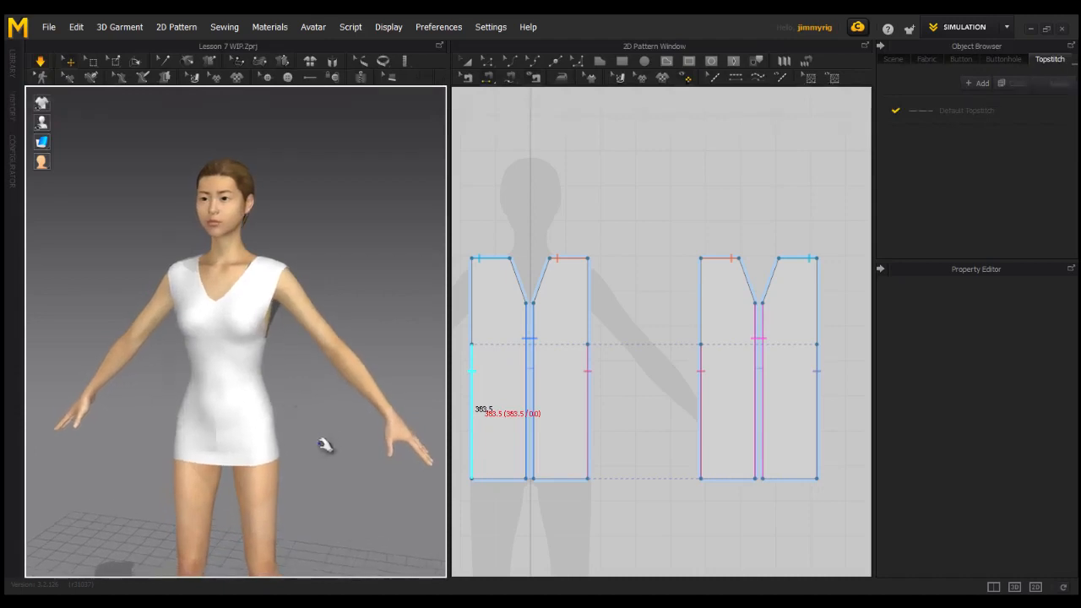
Shorten the garment by raising the bottom edges of all front and back pieces evenly in the 2D pattern.
left_click(486, 61)
right_click_drag(313, 374, 363, 382)
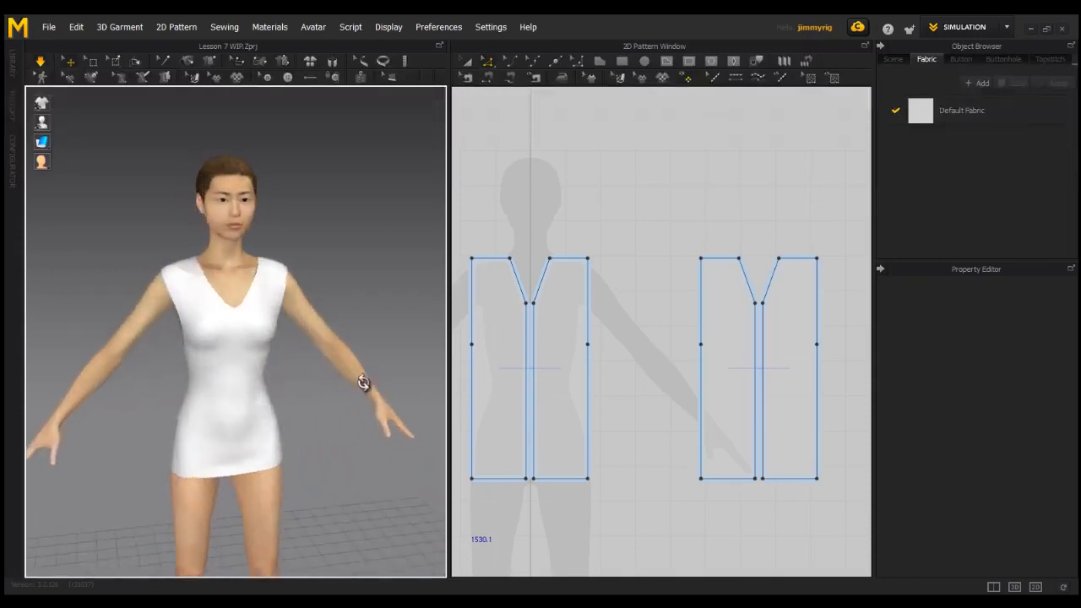
scroll(593, 469, "down", 1)
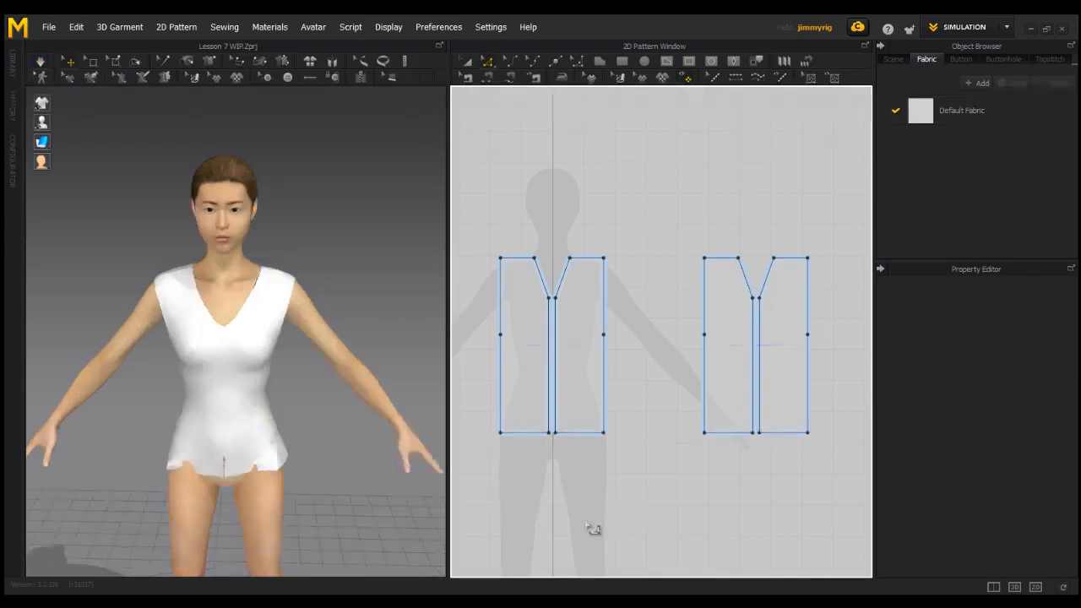
left_click(723, 434)
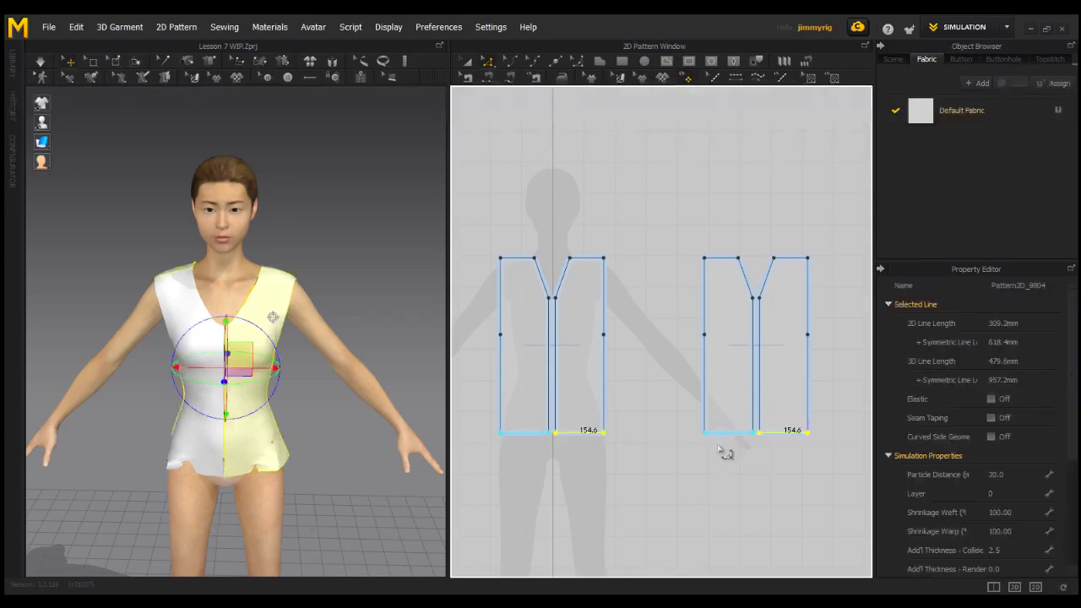
left_click_drag(582, 438, 577, 416)
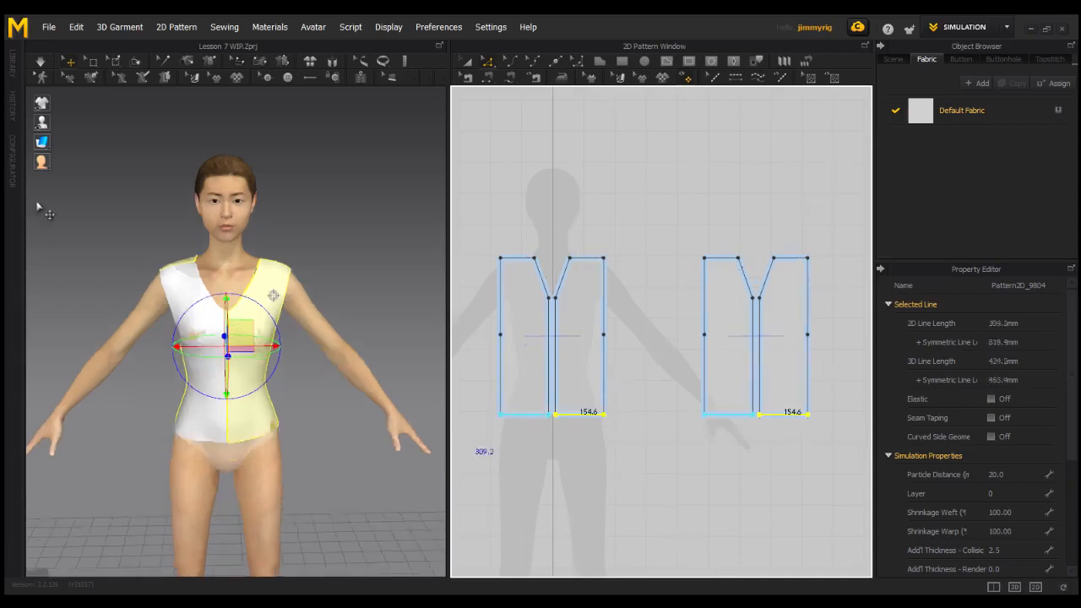
Switch the garment to another surface display style in the 3D scene.
mouse_move(42, 143)
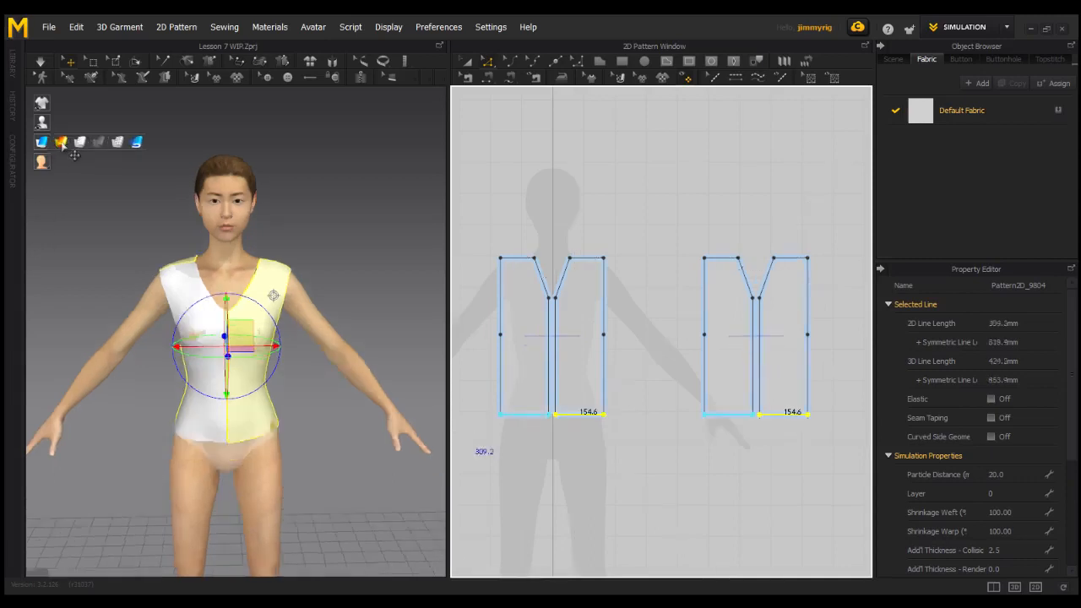
left_click(62, 143)
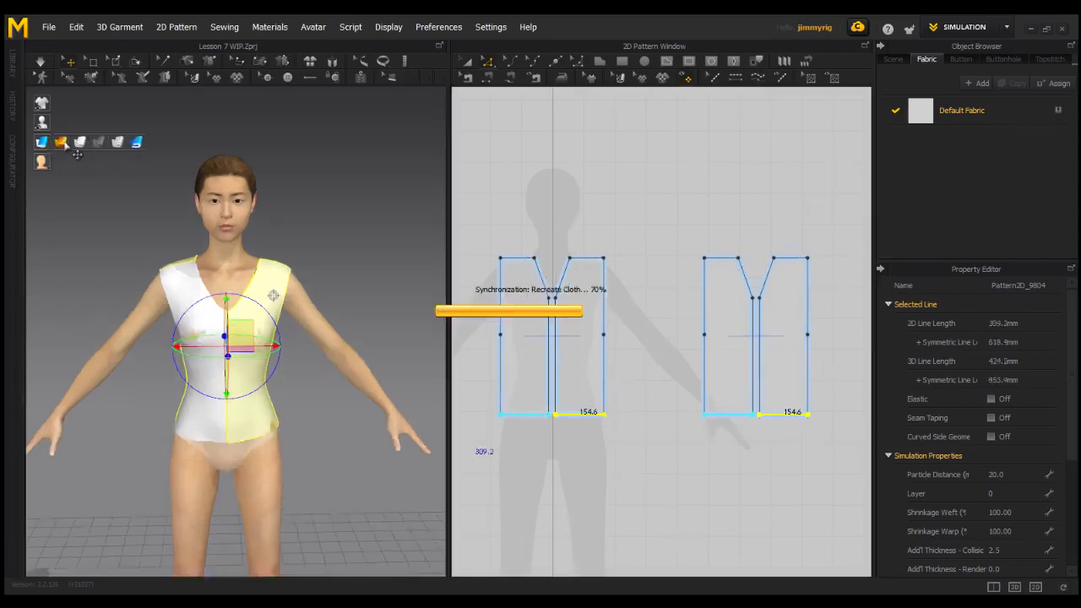
Widen the front piece symmetrically by moving both segments of its side edge outward, making each half about 176 mm wide at the hem.
right_click_drag(241, 377, 95, 375)
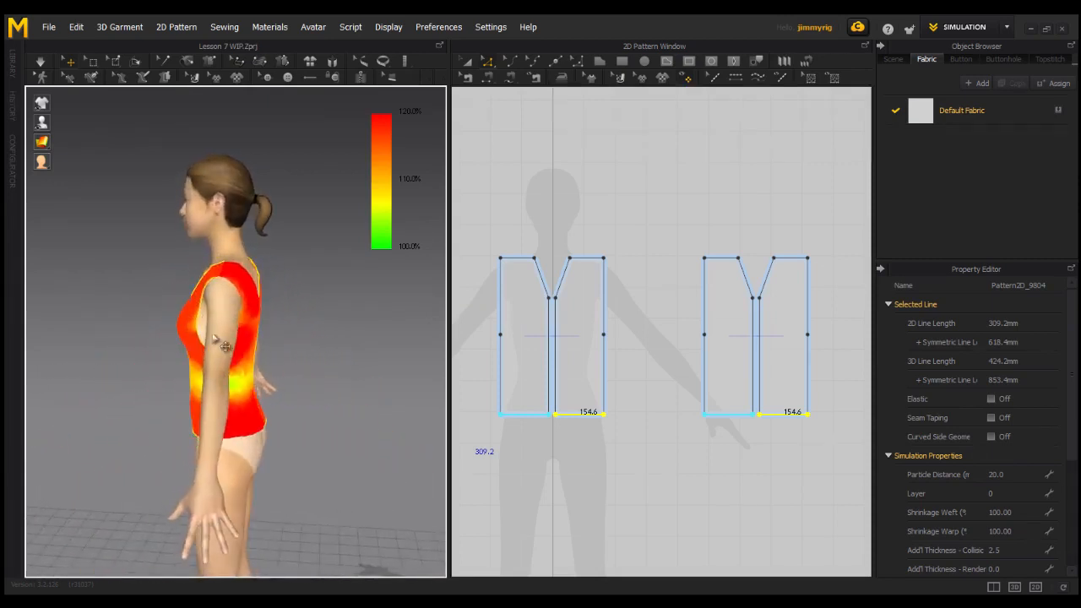
right_click_drag(212, 381, 326, 353)
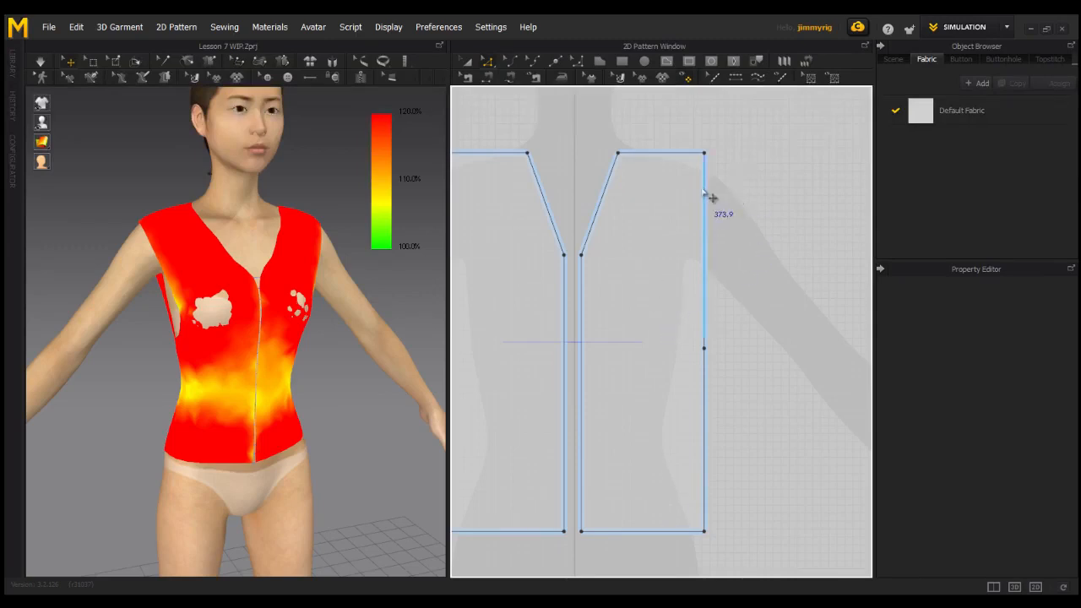
scroll(737, 223, "down", 3)
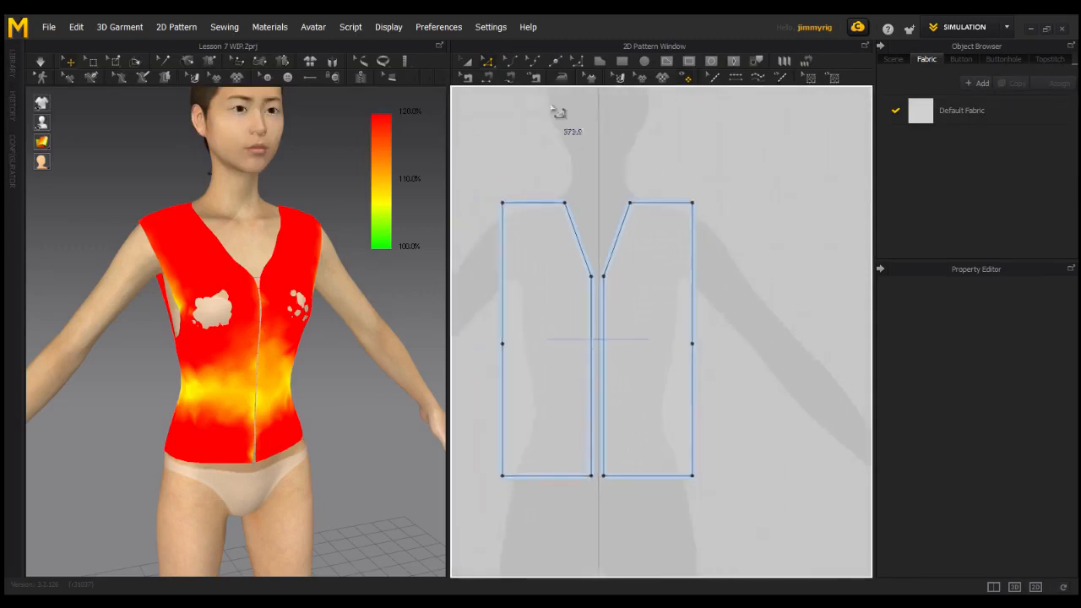
left_click(486, 65)
left_click(504, 304)
left_click(503, 379, "shift")
left_click_drag(504, 385, 494, 384)
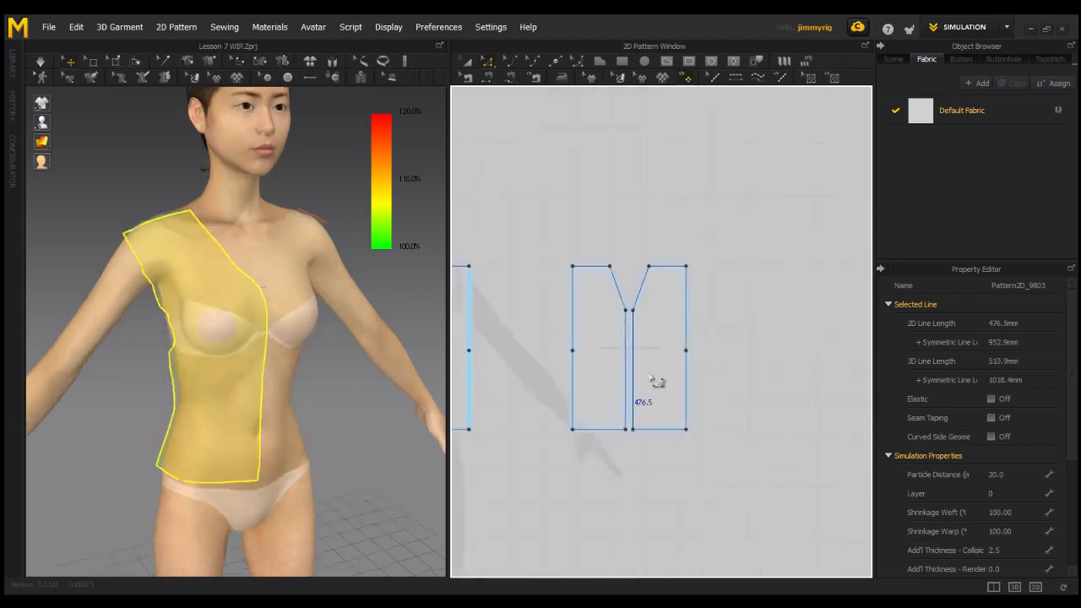
Widen the back piece symmetrically by moving the upper and lower segments of its side edge outward to match the front.
left_click(682, 306)
left_click(686, 320)
left_click(686, 368, "shift")
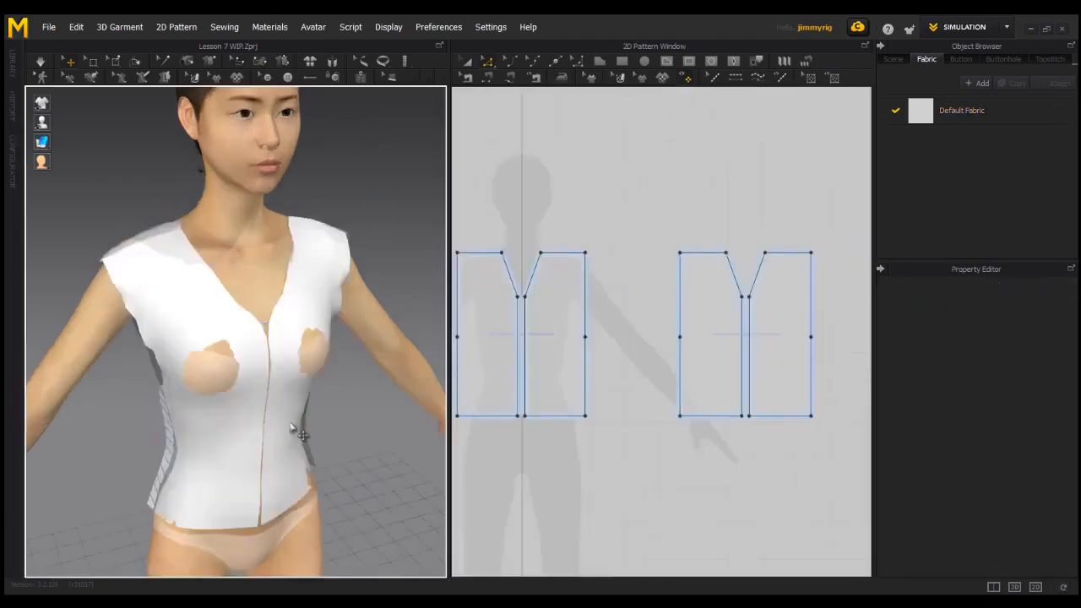
Simulate the widened garment and inspect its strain map on the avatar's front and upper back.
right_click_drag(299, 429, 287, 401)
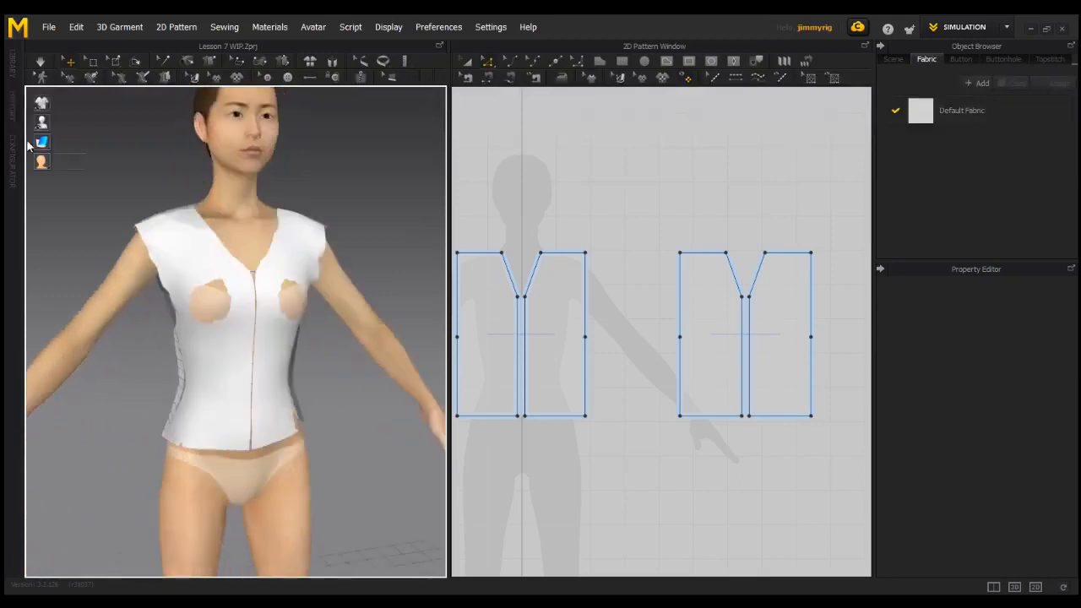
left_click(40, 62)
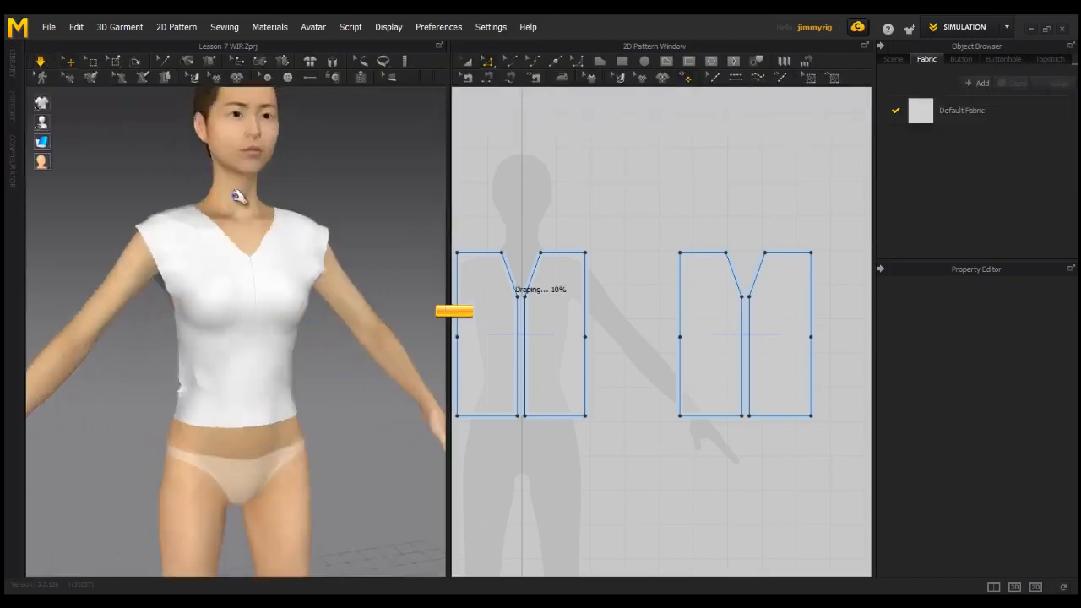
left_click(63, 144)
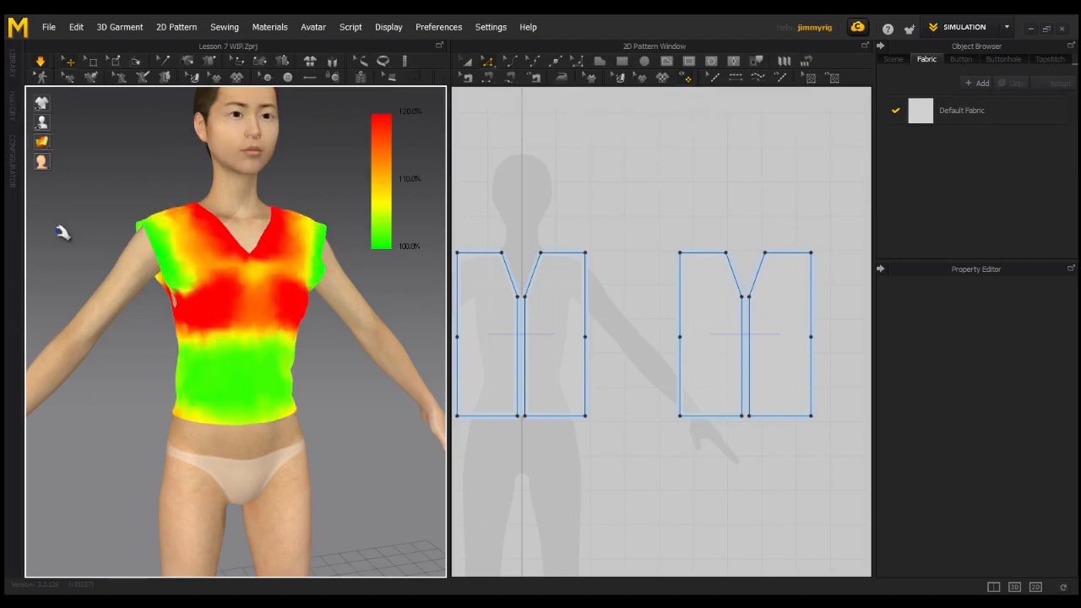
right_click_drag(310, 396, 242, 379)
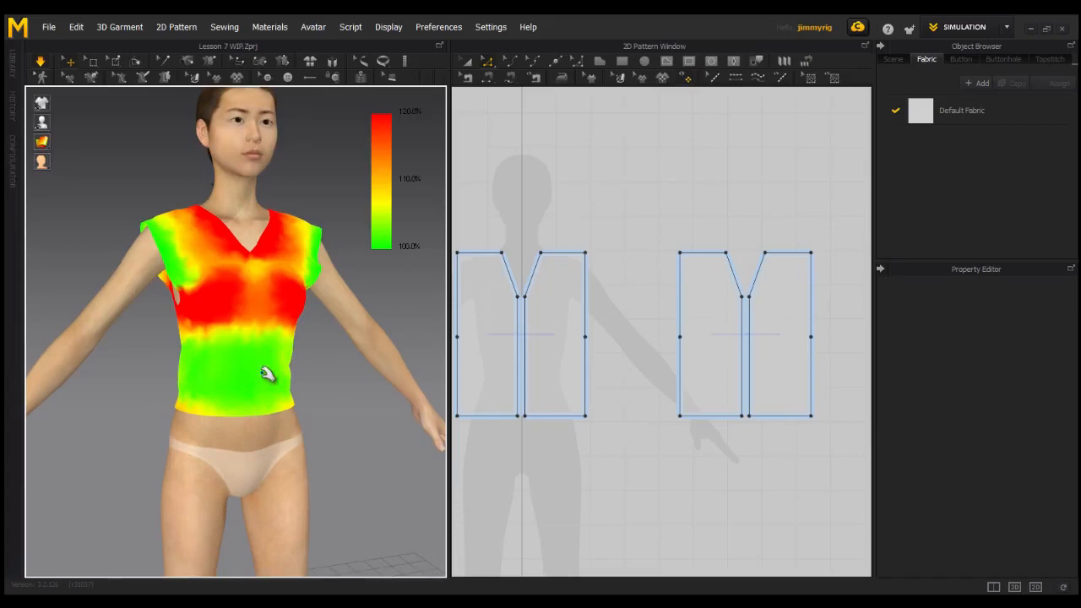
right_click_drag(188, 317, 140, 444)
scroll(304, 447, "up", 2)
scroll(248, 428, "up", 2)
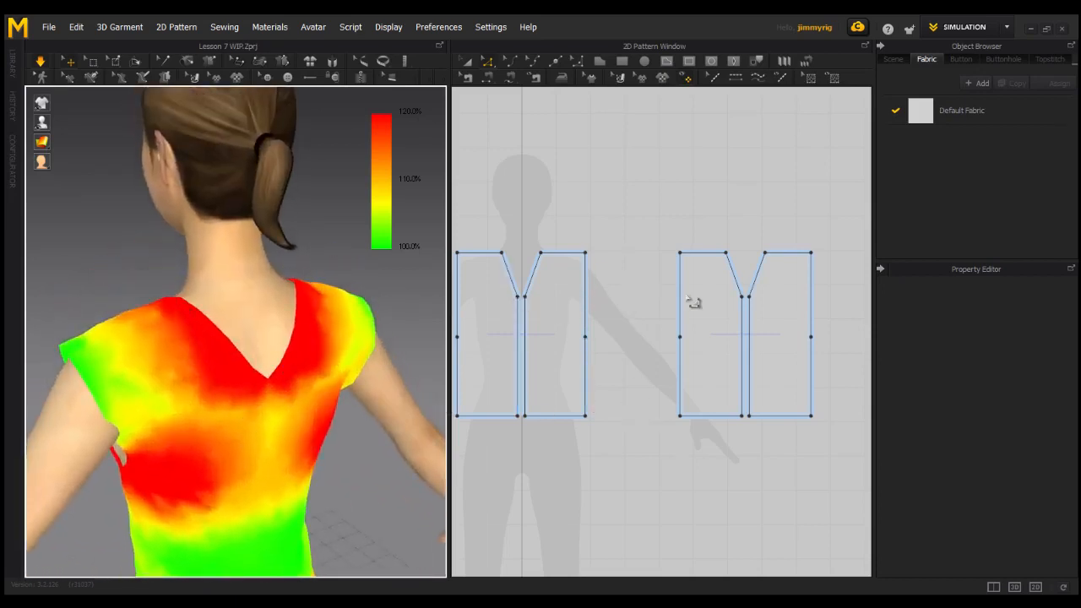
Raise the back neckline's center point to just below shoulder level and check the drape in the textured surface display.
left_click(747, 295)
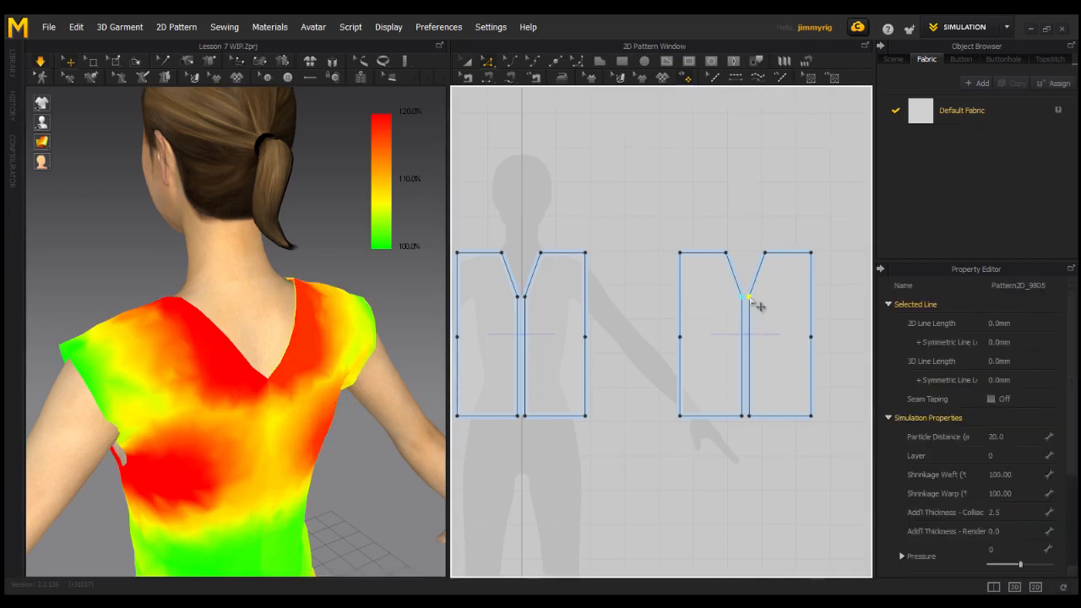
left_click(757, 290)
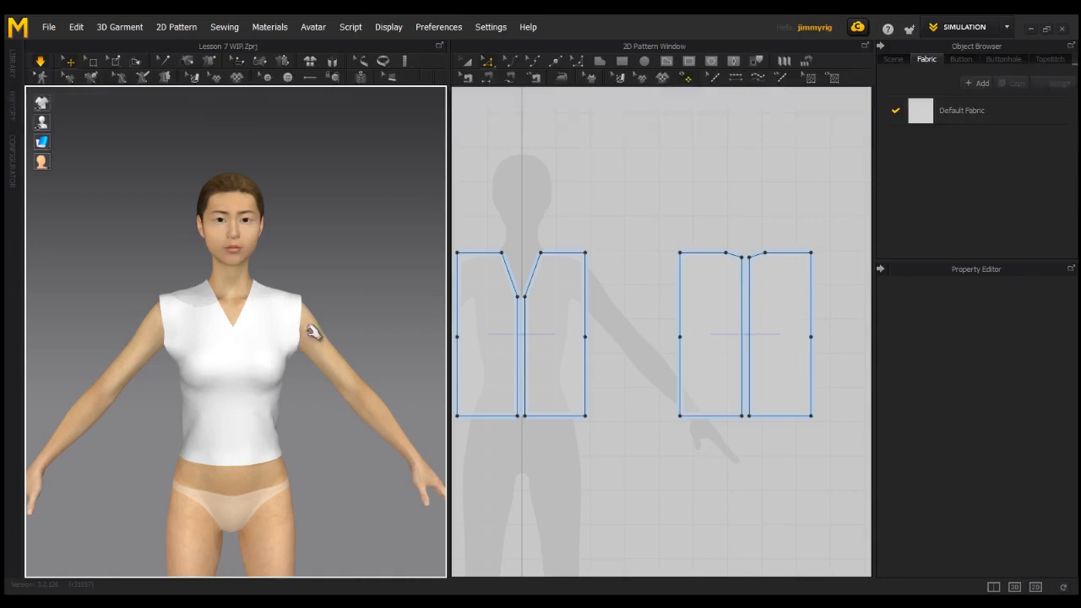
mouse_move(310, 326)
right_mouse_down()
mouse_move(295, 321)
mouse_move(268, 341)
mouse_move(311, 338)
right_mouse_up()
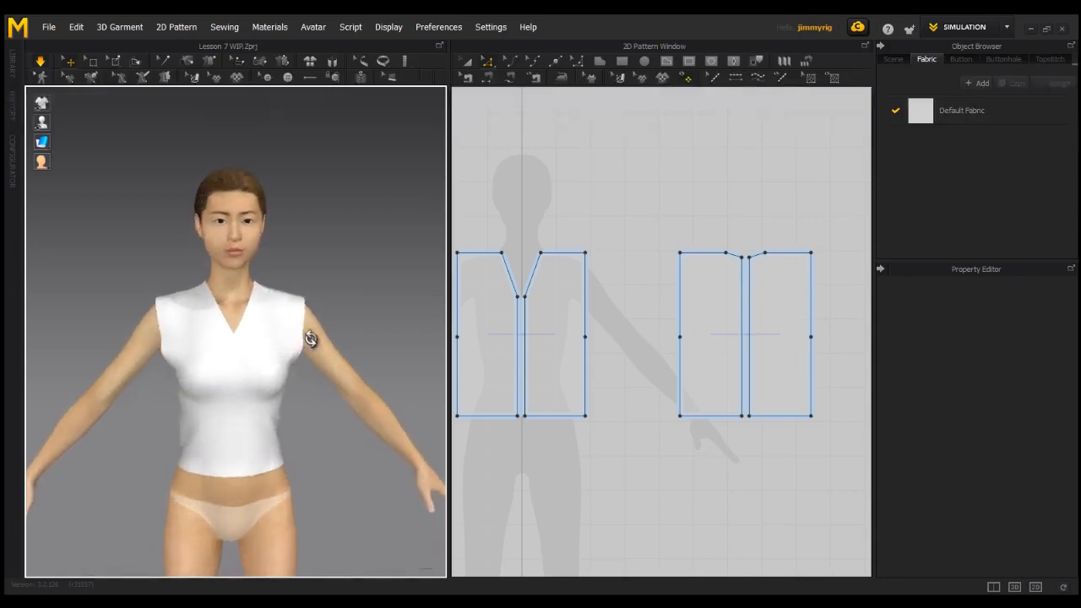
right_click_drag(330, 403, 252, 400)
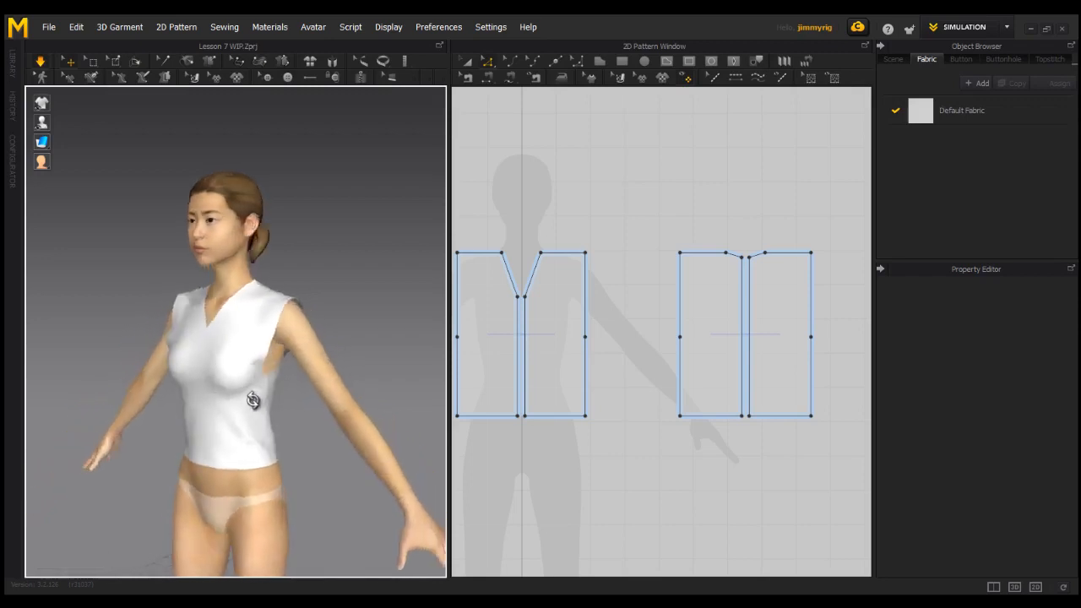
middle_click_drag(304, 417, 321, 437)
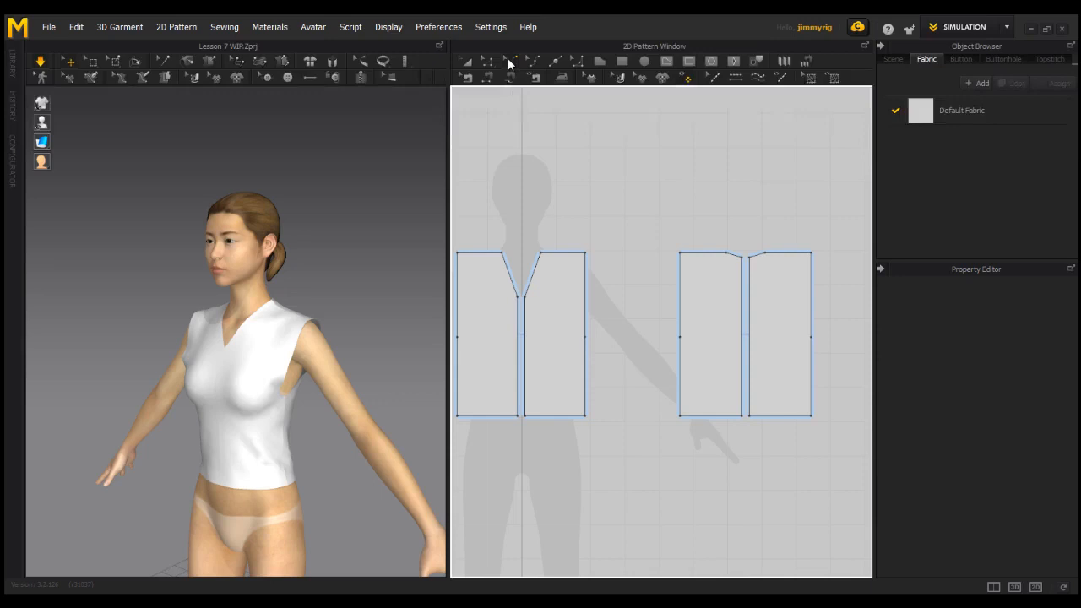
Curve the upper side edges of the front and back pieces inward to shape the armholes.
middle_click_drag(525, 281, 585, 284)
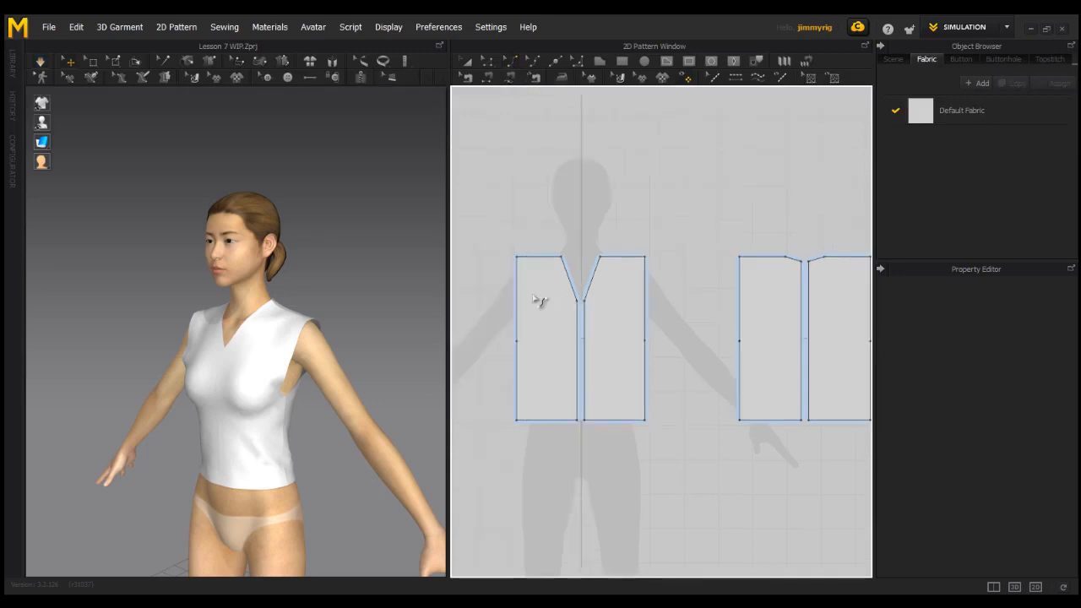
left_click(518, 293)
left_click_drag(527, 292, 531, 298)
right_click_drag(378, 338, 461, 339)
left_click_drag(740, 299, 748, 300)
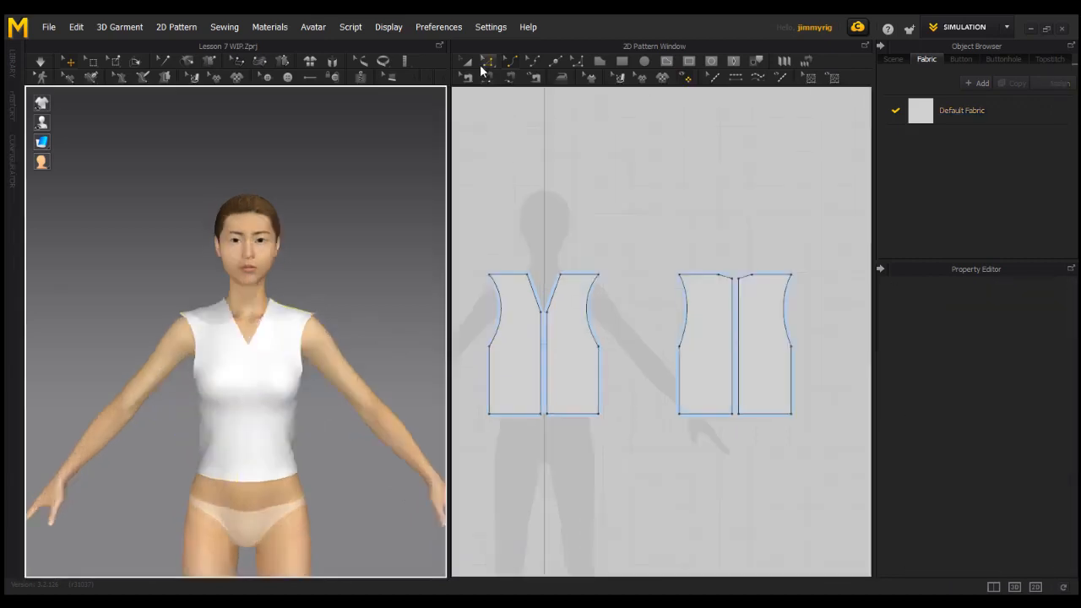
Move the front piece's outer shoulder point inward and slightly down so the shoulder slopes and narrows symmetrically.
left_click(488, 62)
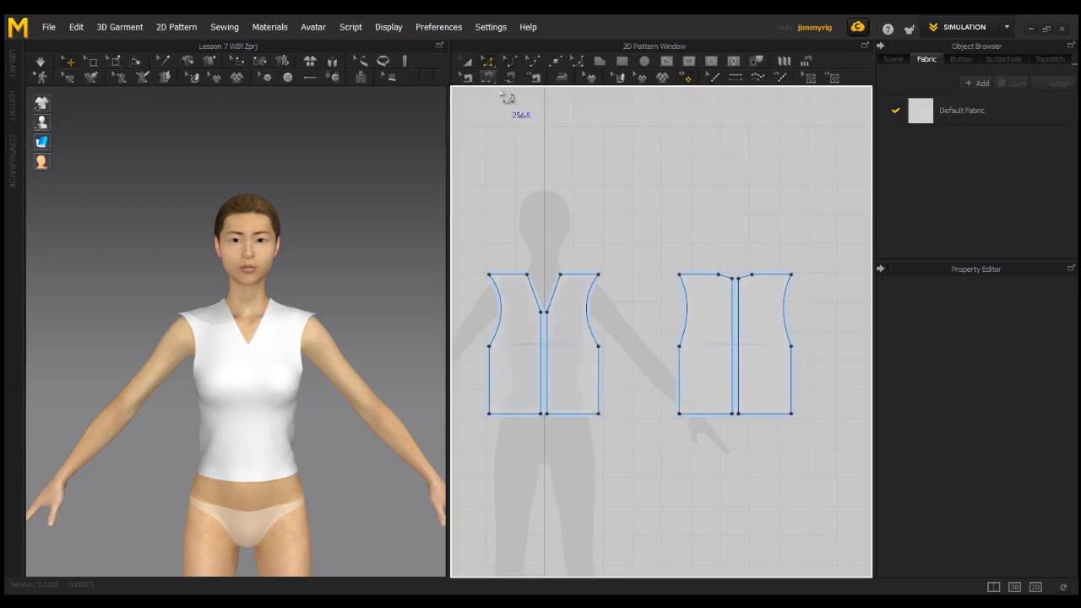
scroll(598, 279, "up", 8)
scroll(701, 304, "down", 8)
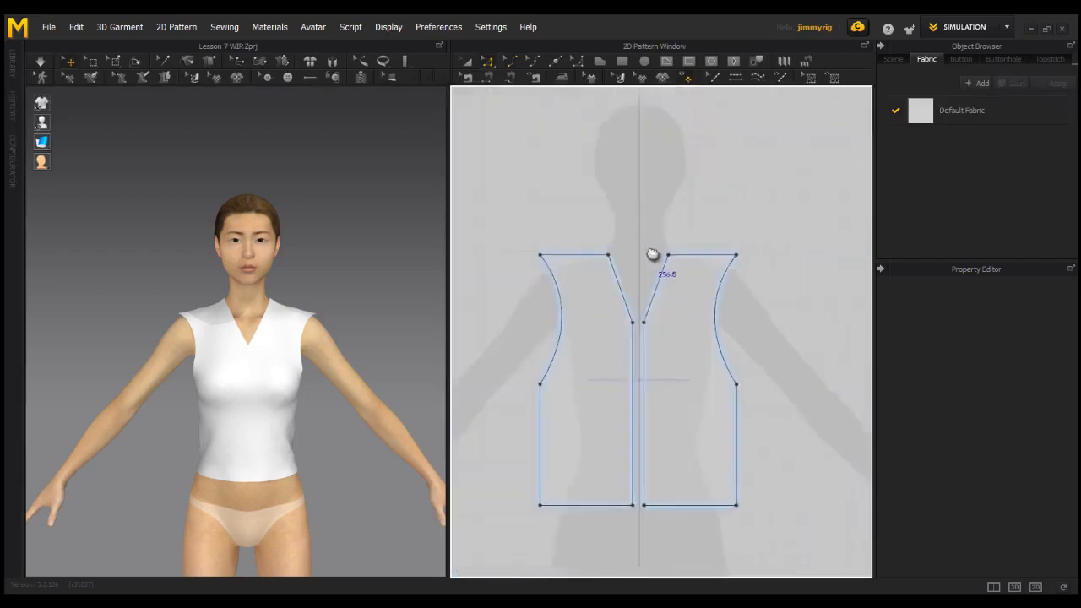
left_click(545, 256)
left_click_drag(551, 264, 569, 270)
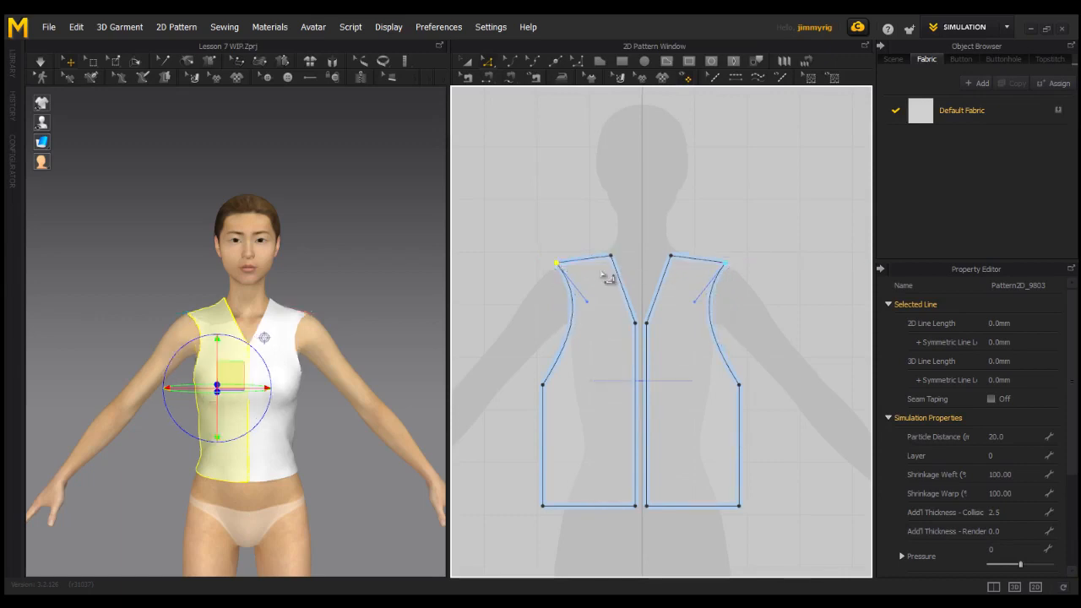
Move the back piece's outer shoulder point inward and slightly down to match the front shoulder slope.
left_click(605, 277)
scroll(684, 280, "down", 1)
middle_click_drag(684, 282, 504, 307)
left_click_drag(692, 288, 715, 309)
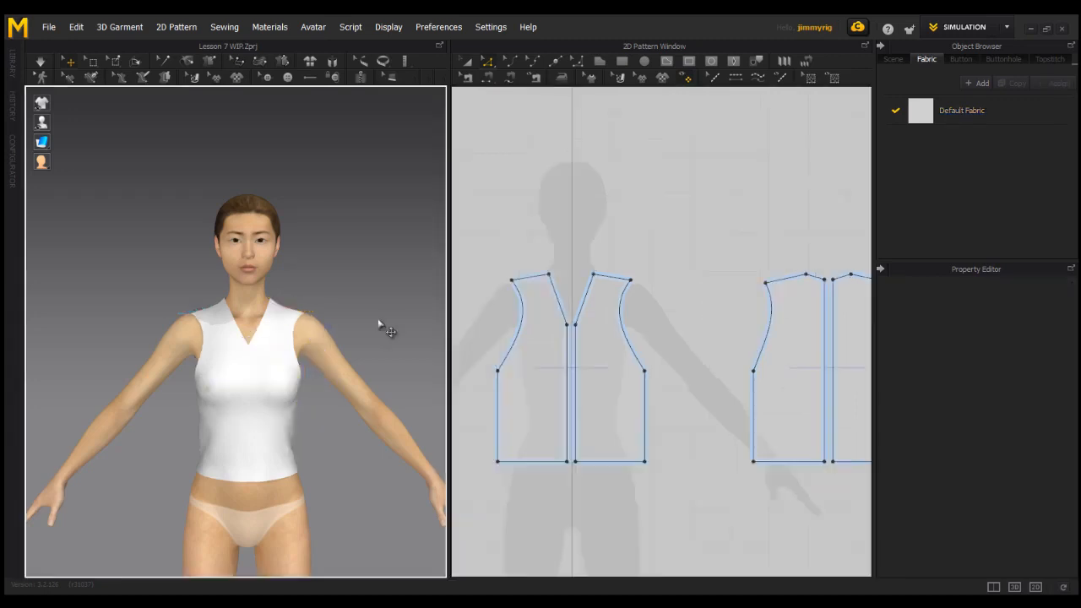
Simulate the garment with the reshaped armholes and shoulders and check its fit from the side and front.
right_click_drag(388, 300, 309, 324)
left_click(41, 63)
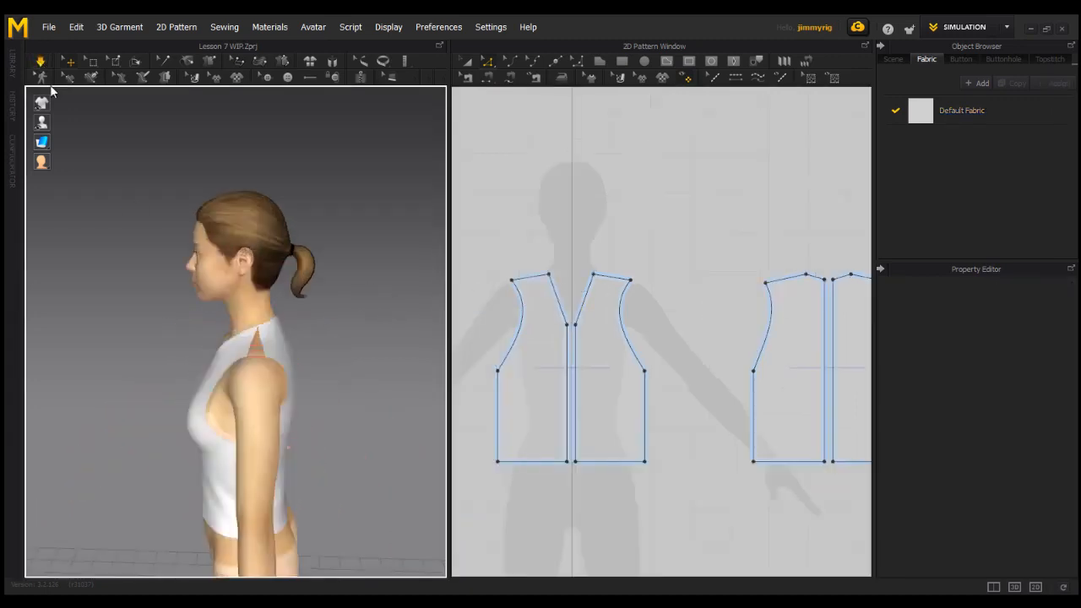
right_click_drag(140, 368, 282, 350)
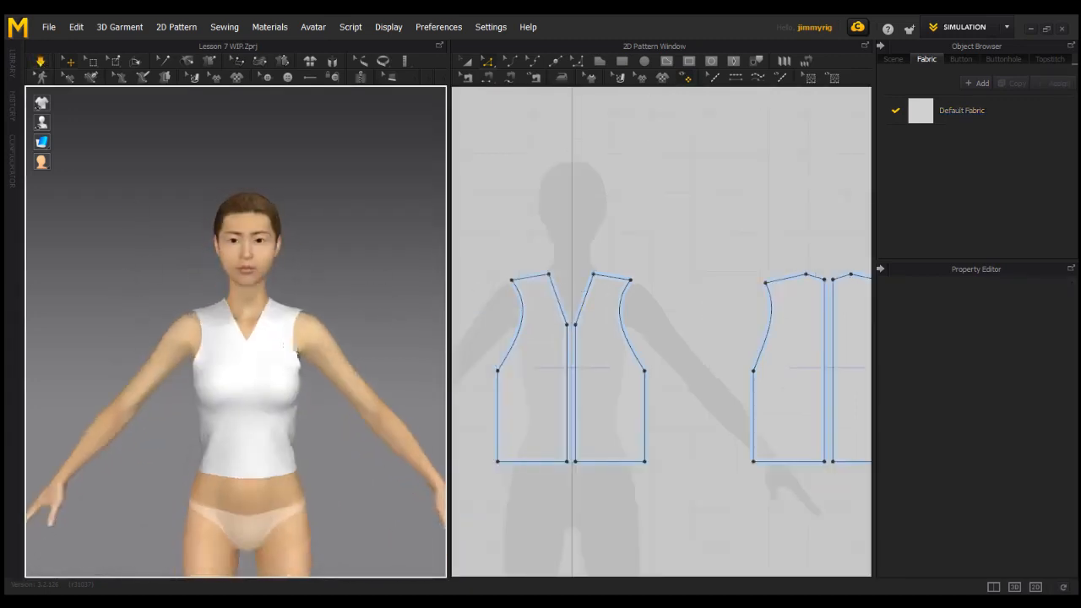
scroll(324, 286, "down", 3)
scroll(323, 286, "down", 2)
right_click_drag(340, 297, 264, 304)
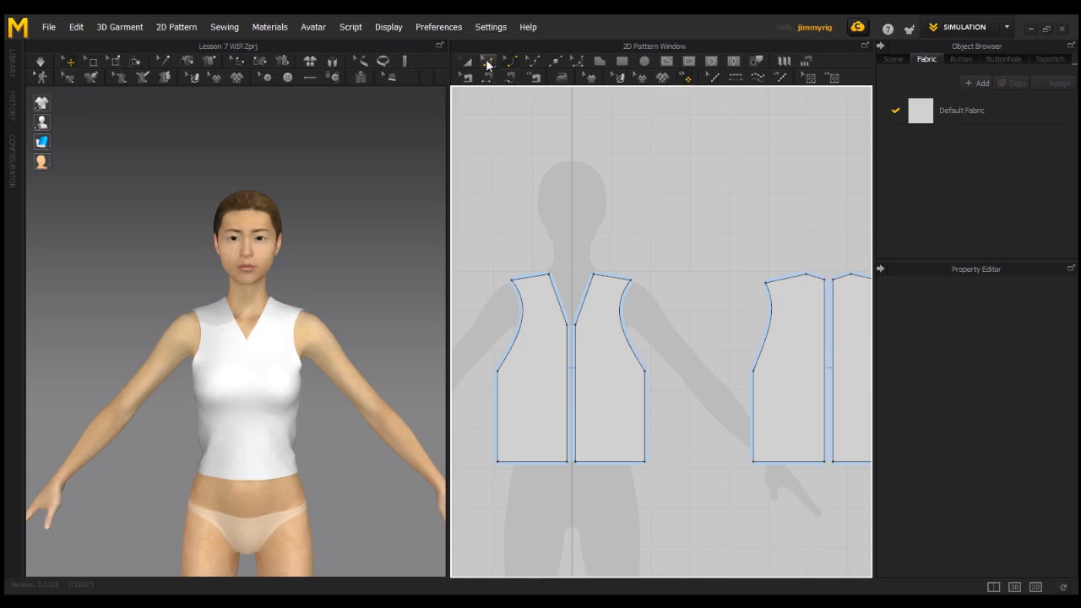
Curve the front neckline edges outward symmetrically with Edit Curvature, giving each edge a length of about 142 mm.
left_click(487, 63)
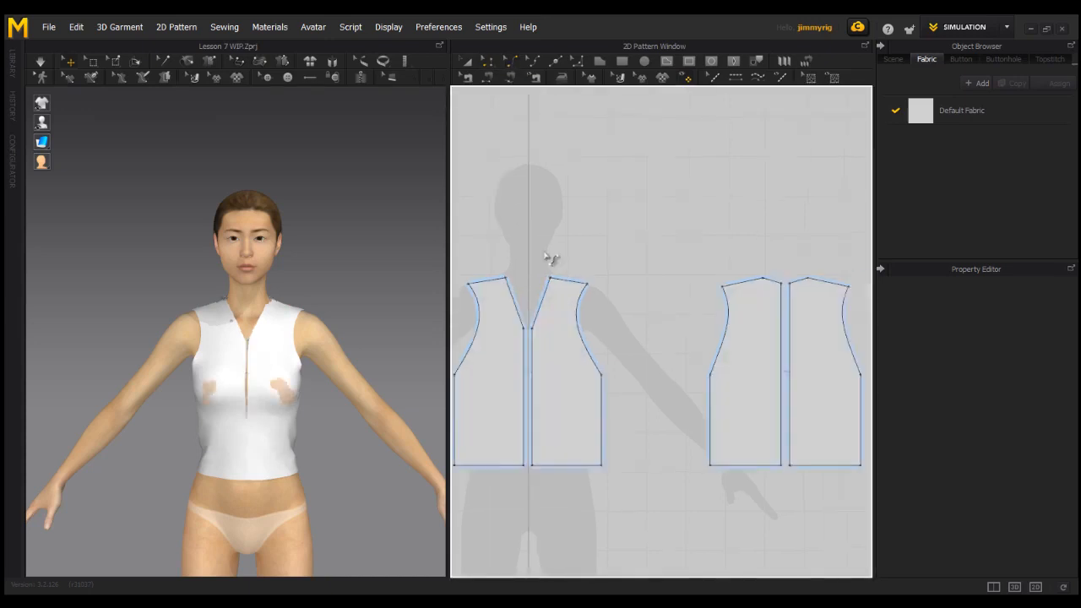
left_click(517, 306)
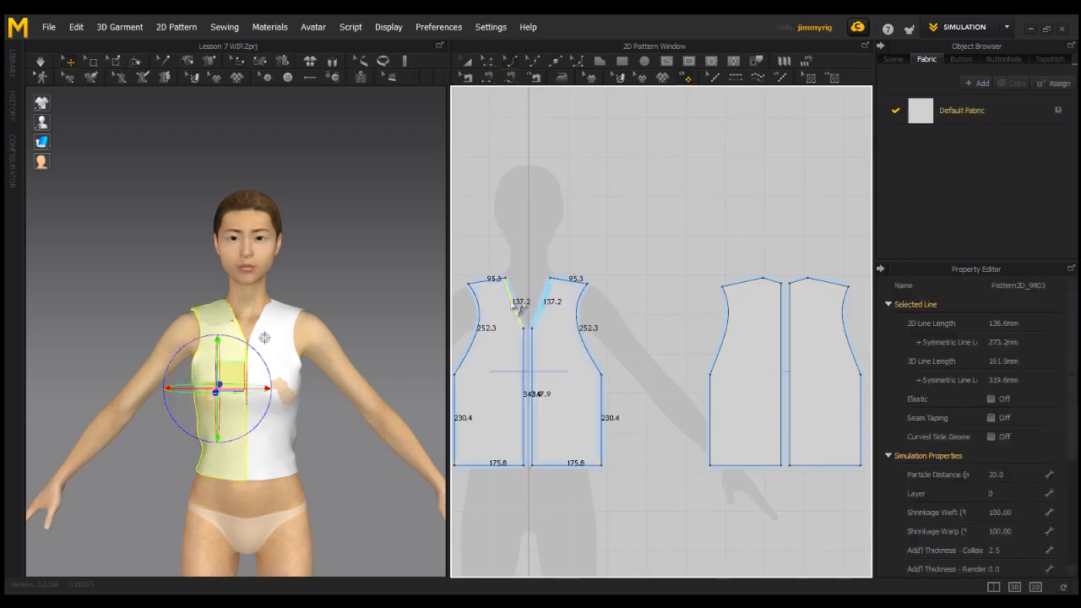
left_click_drag(515, 305, 515, 310)
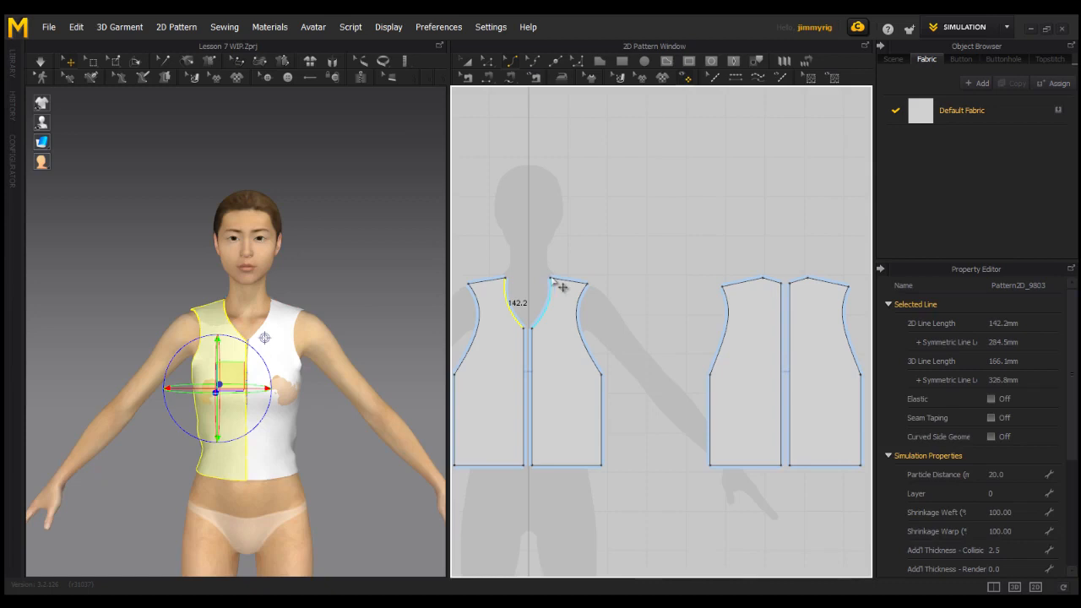
Simulate the garment with the curved front neckline and check how it drapes from a slight angle.
left_click(591, 241)
left_click(39, 61)
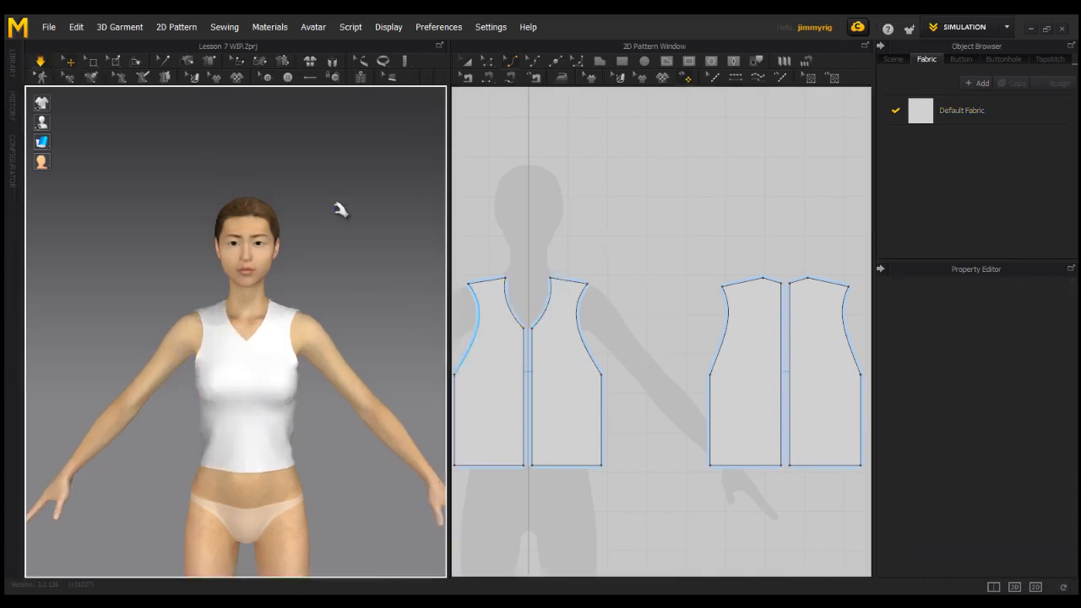
right_click_drag(312, 251, 358, 222)
right_click_drag(352, 271, 304, 295)
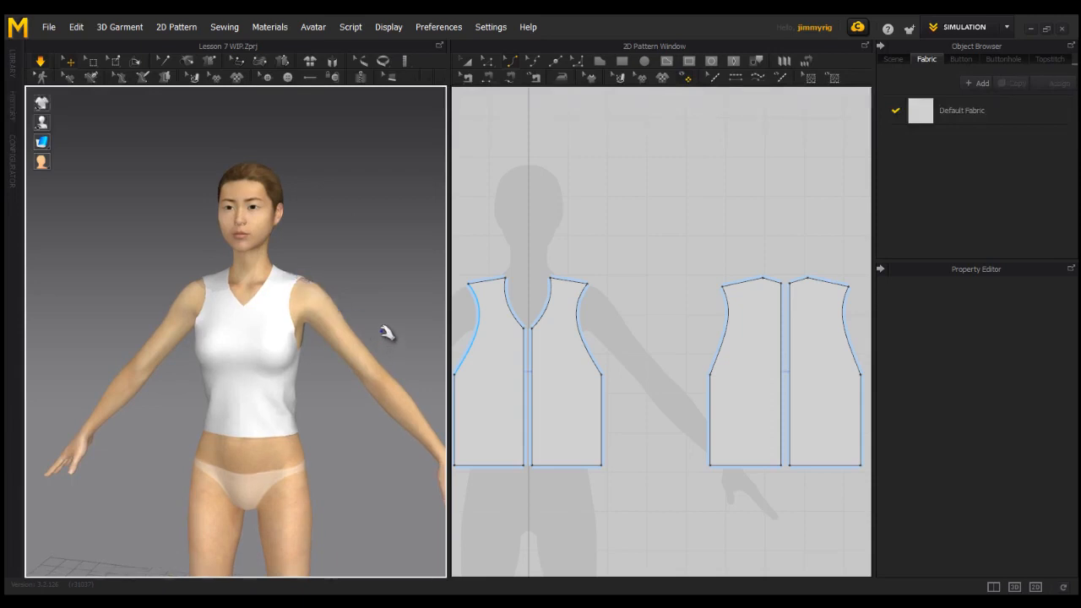